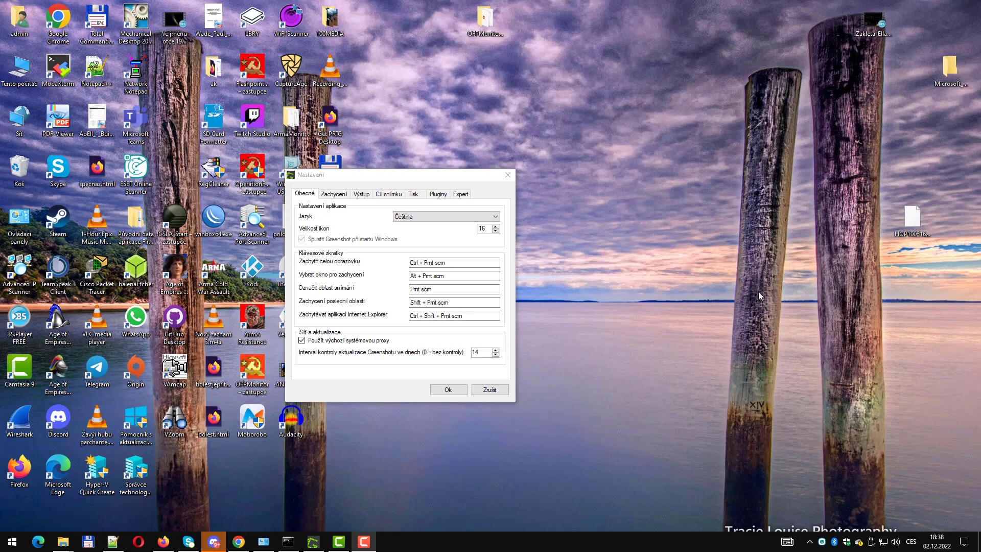
right_click(758, 295)
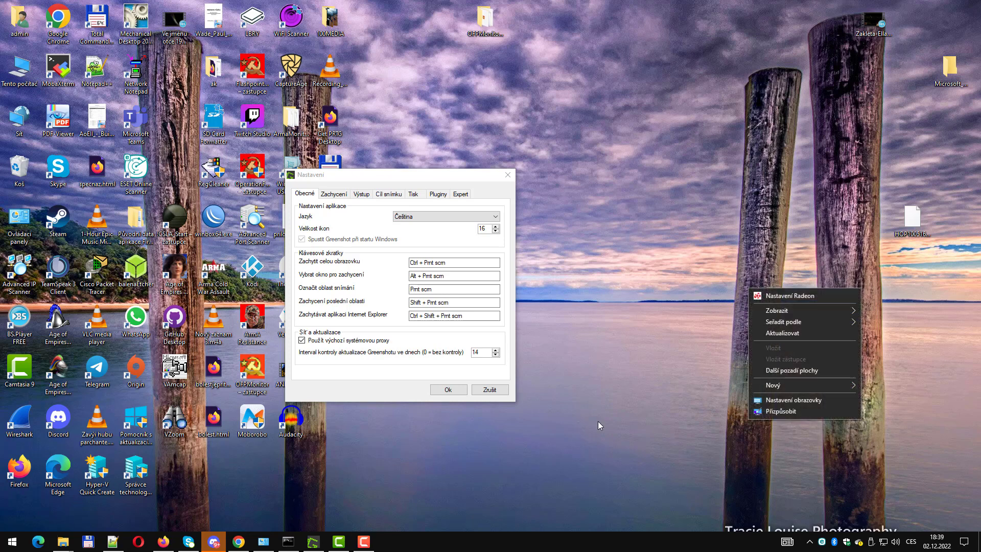
left_click(599, 439)
left_click(9, 545)
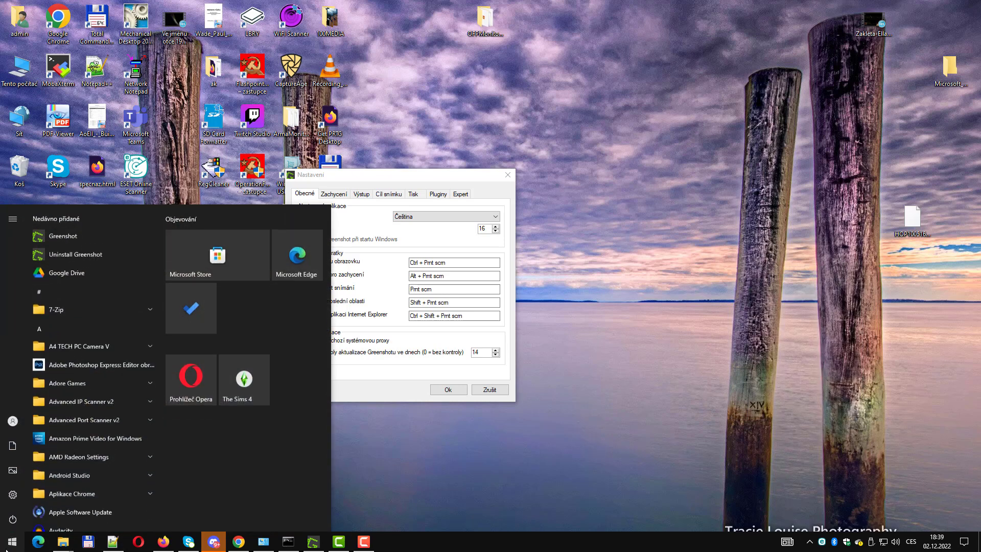
type("mal")
left_click(76, 264)
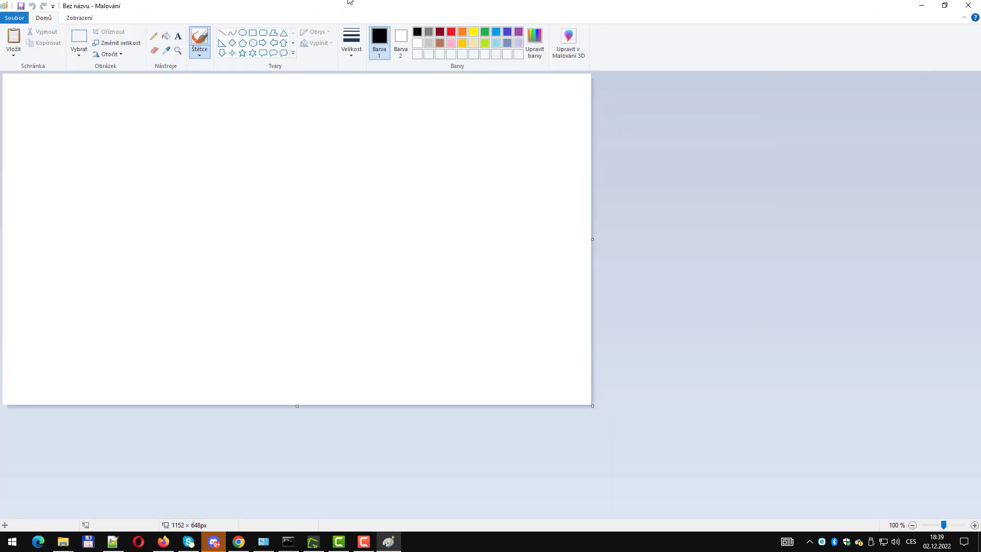
left_click(973, 9)
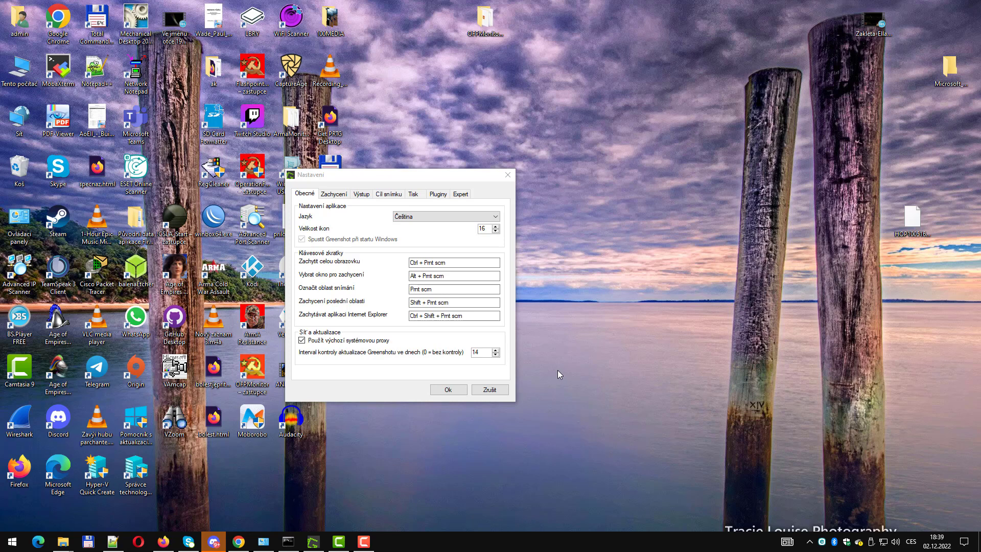
Snip a rectangular desktop region around the settings window and paste it into a new Paint picture, discarding the picture without saving.
key("Print")
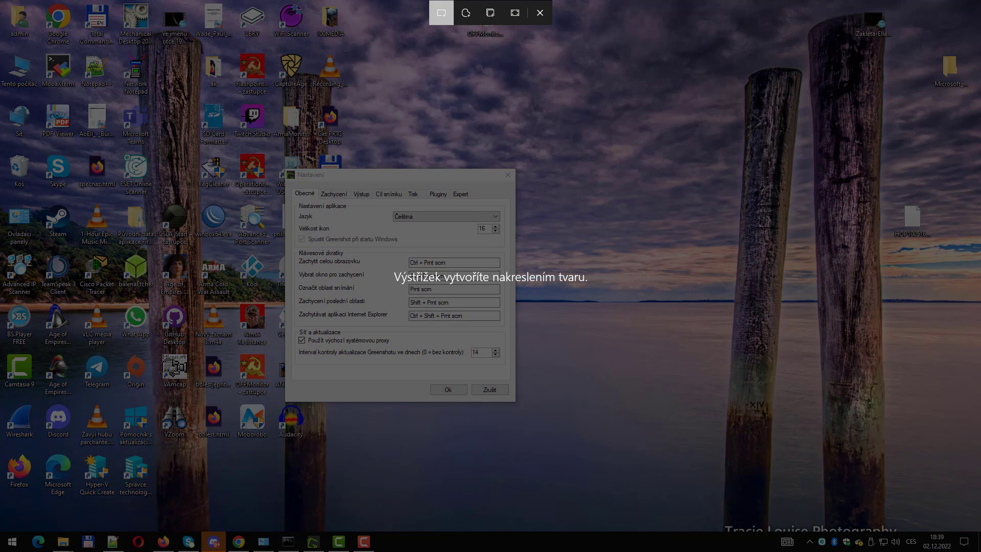
left_click_drag(169, 91, 734, 523)
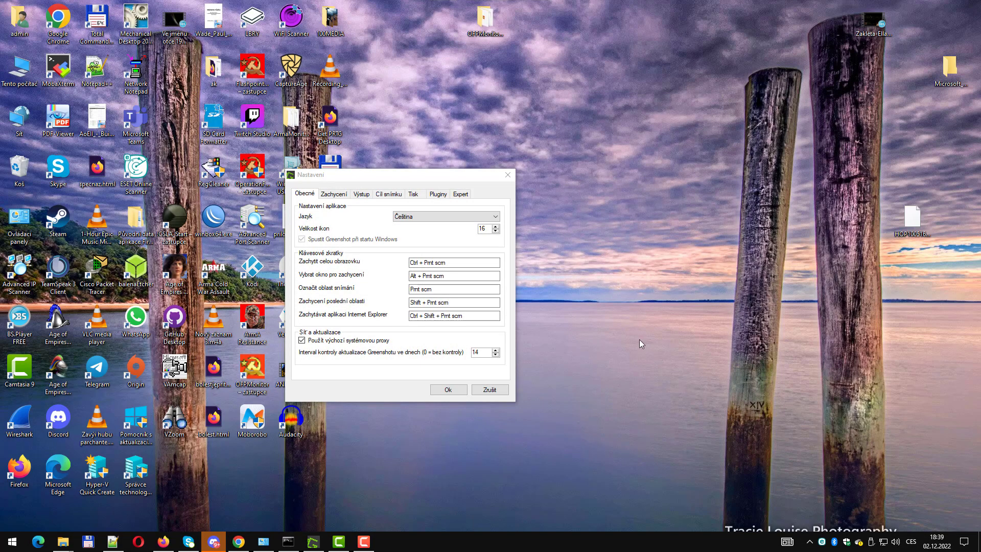
left_click(11, 543)
type("mal")
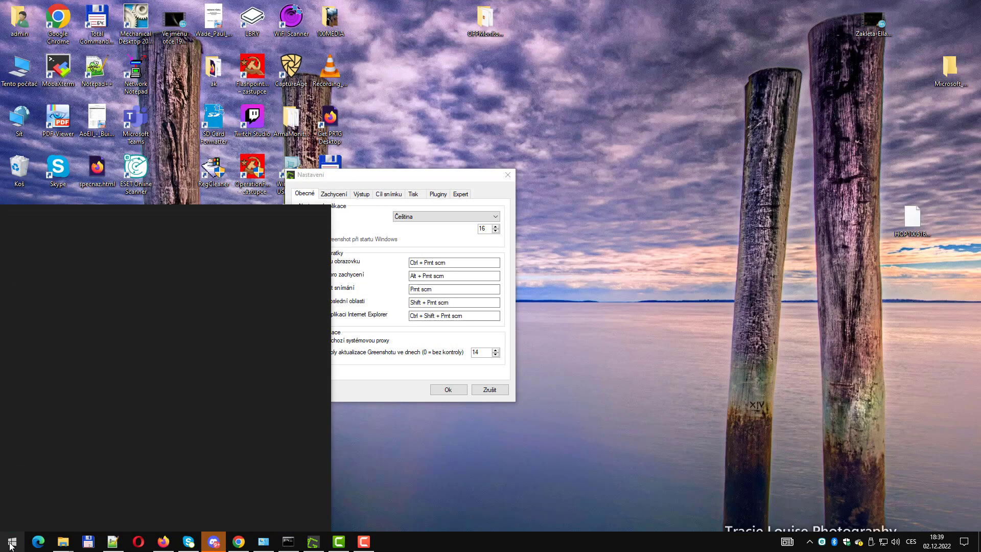
left_click(57, 272)
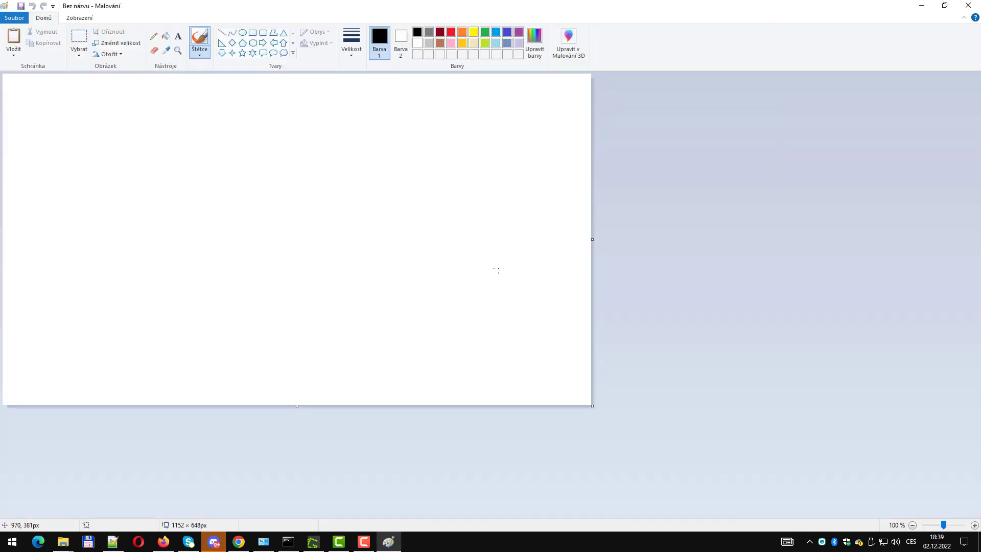
key("ctrl+v")
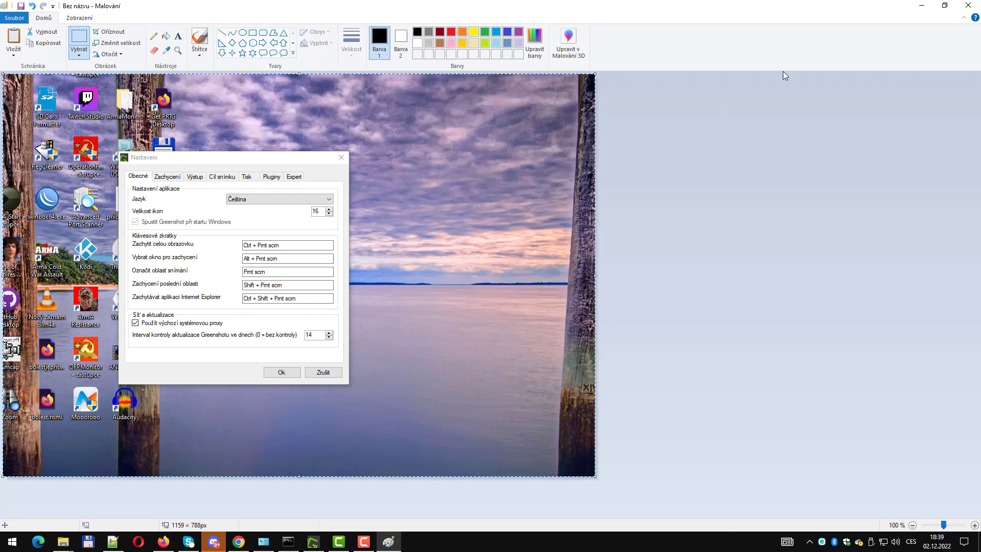
left_click(967, 5)
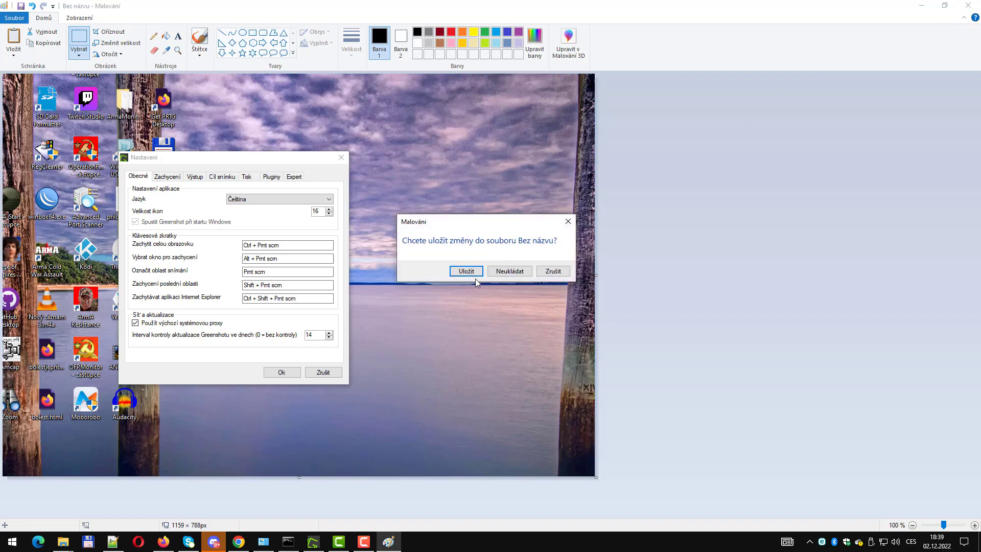
left_click(502, 271)
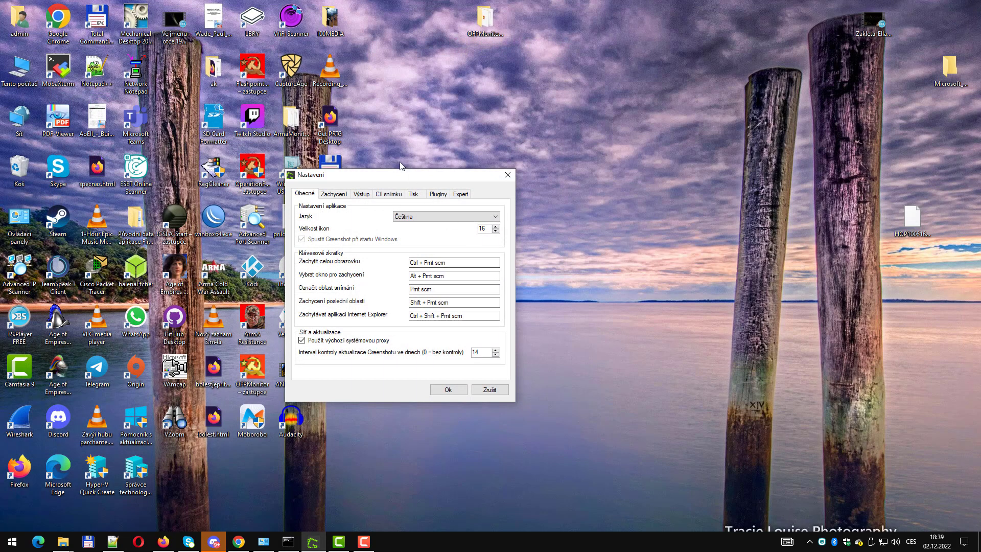
Open the Greenshot capture folder from the system tray, look through its files and close it.
left_click_drag(402, 177, 503, 157)
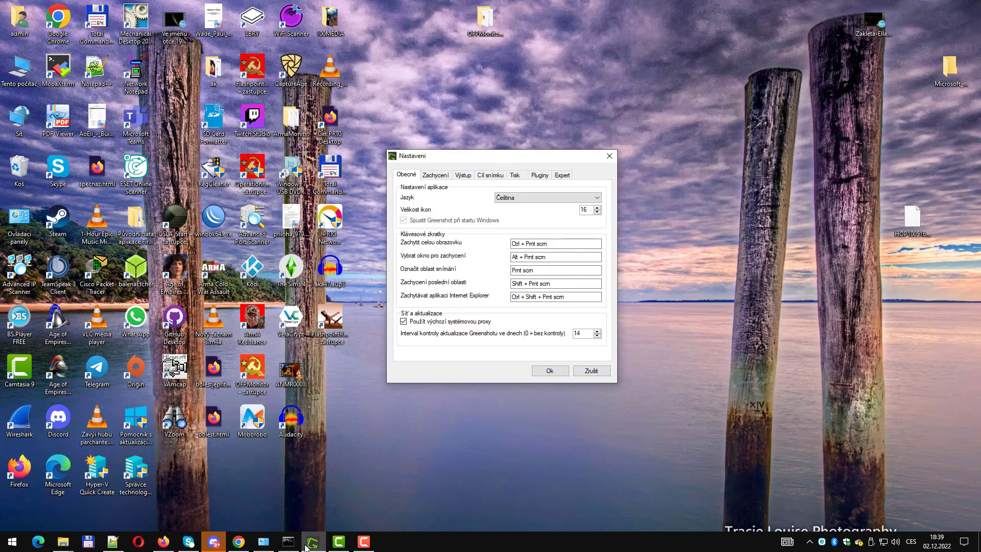
left_click(810, 542)
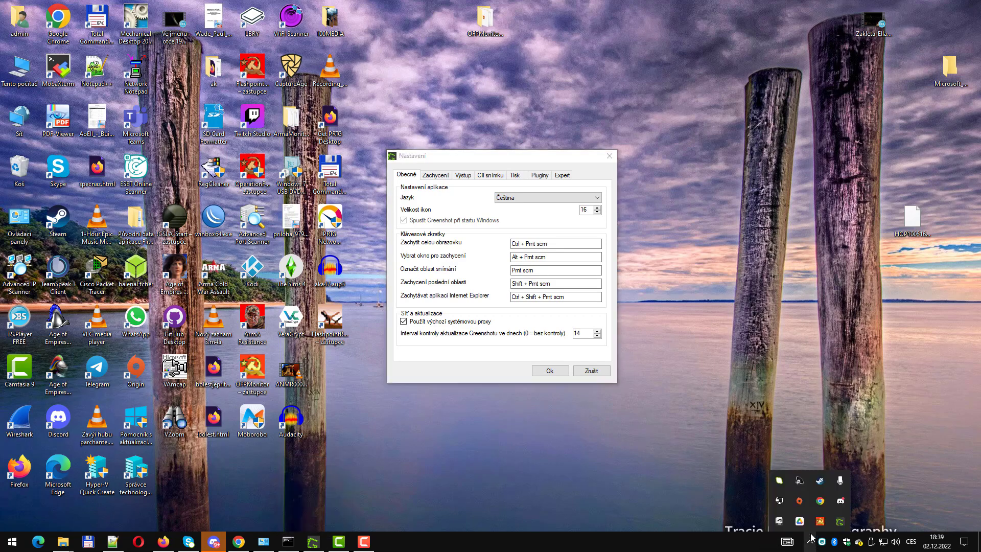
double_click(838, 523)
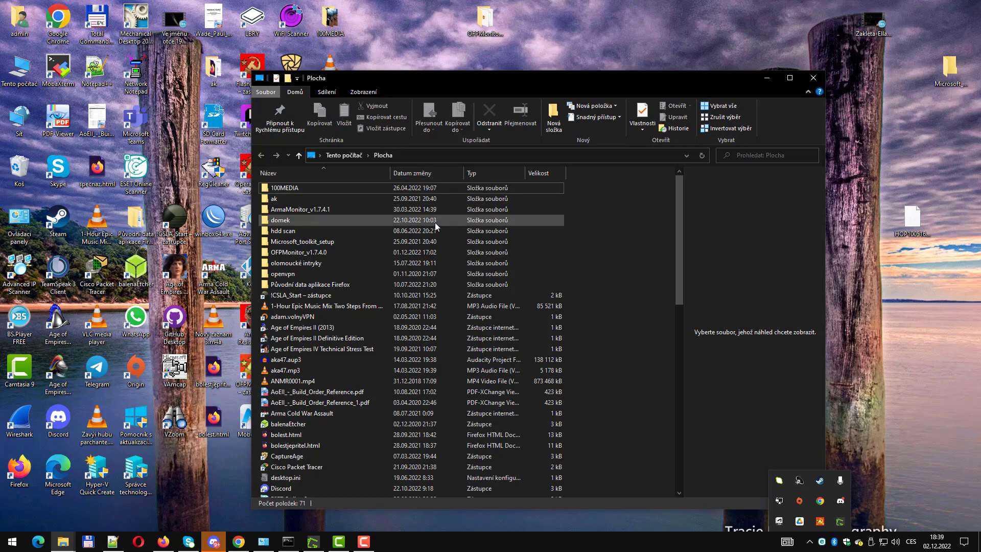
scroll(329, 356, "down", 14)
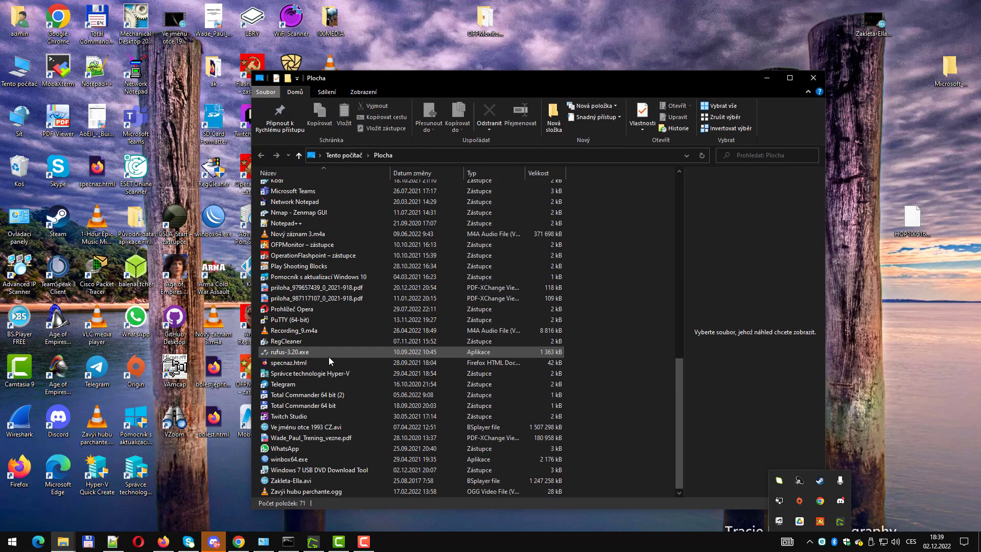
left_click(814, 76)
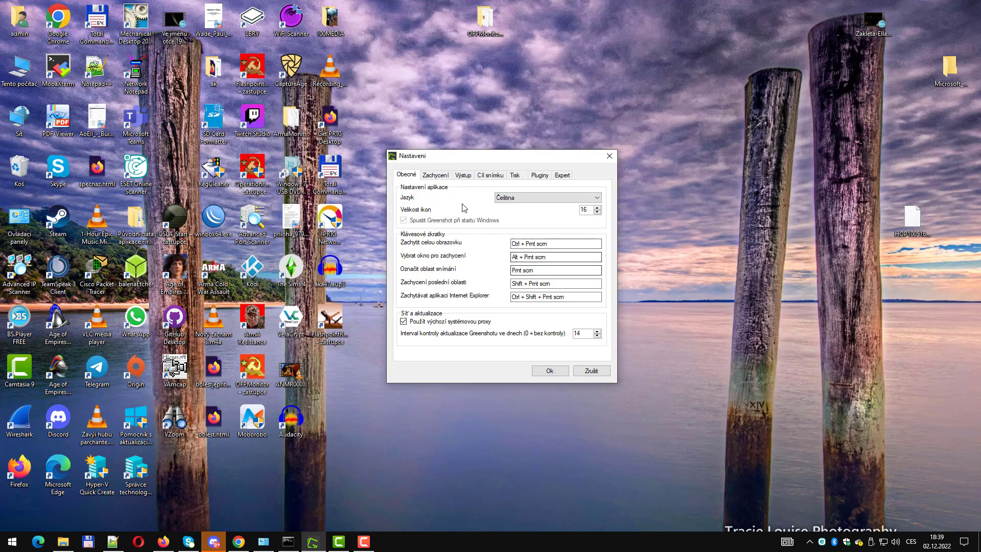
Review Greenshot's capture commands in its tray menu and open its preferences.
left_click_drag(442, 161, 463, 168)
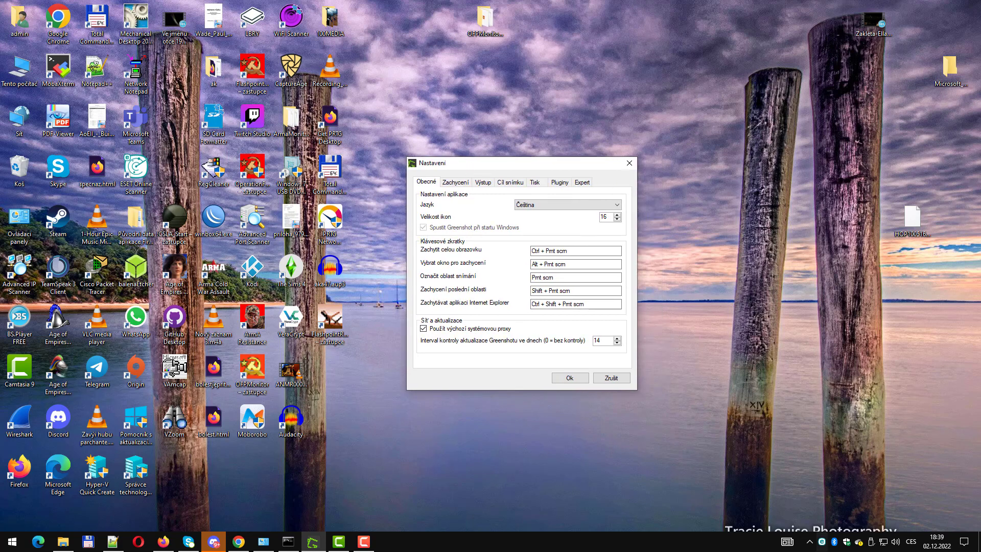
left_click(810, 543)
right_click(839, 520)
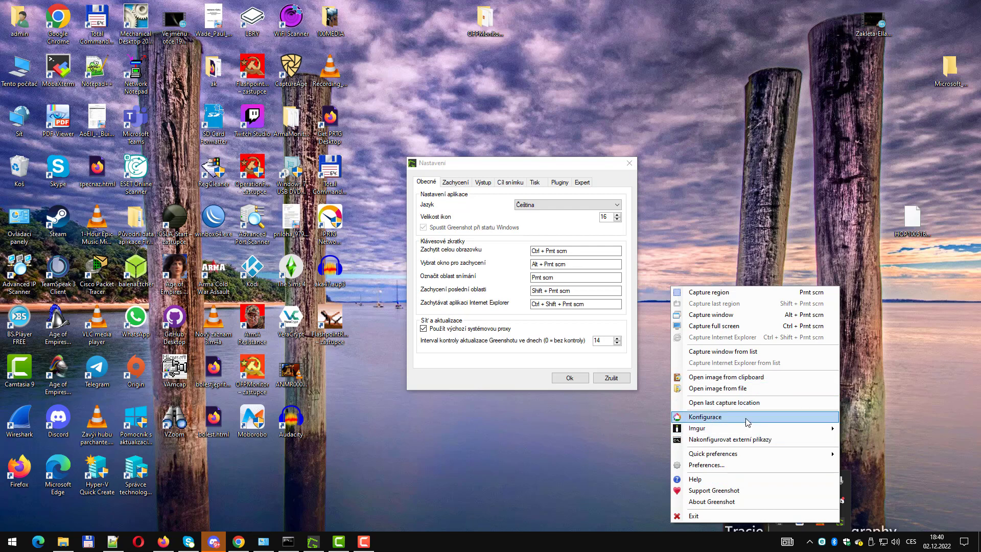
mouse_move(722, 352)
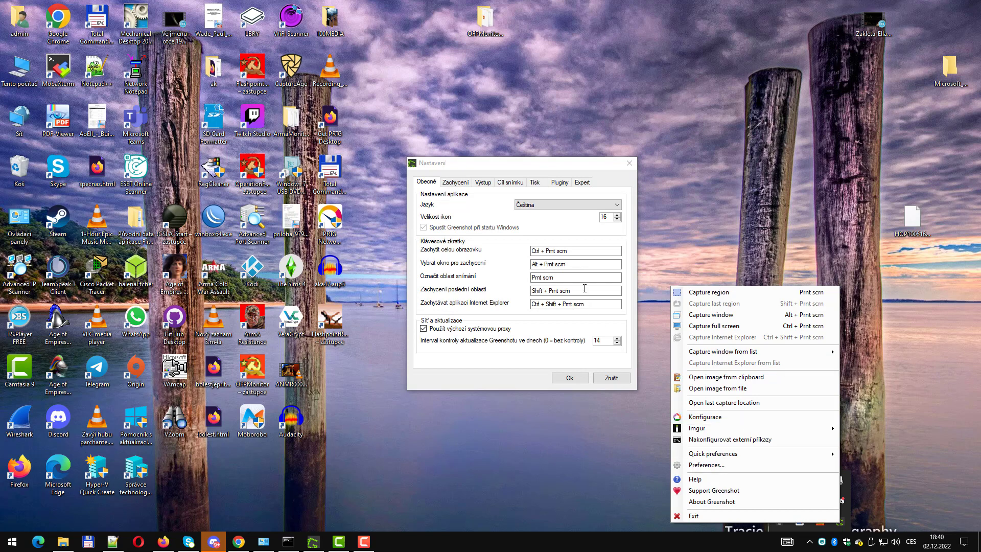
left_click(715, 465)
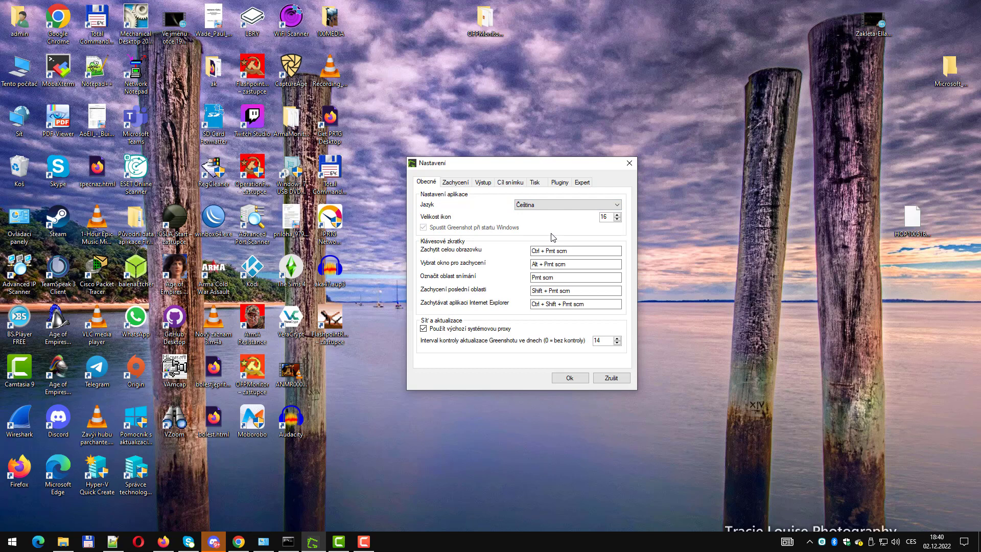
Examine the language setting and the Zachycení capture options, including the editor's fit-to-capture-size option.
left_click(544, 207)
left_click(545, 208)
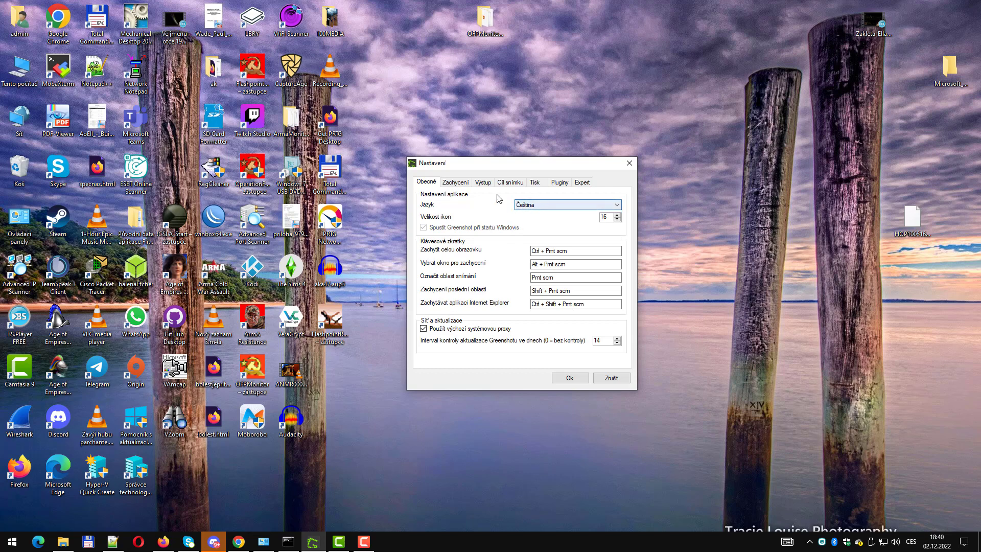
left_click(465, 185)
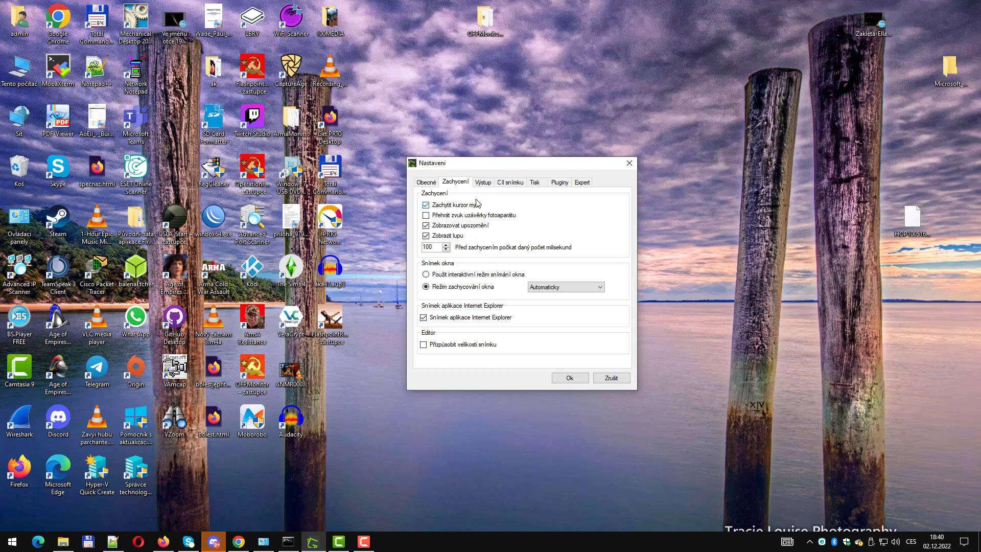
left_click(467, 346)
left_click(467, 345)
Browse for a new output destination and create a folder named screenshoot on the Nový svazek (D:) drive.
left_click(476, 185)
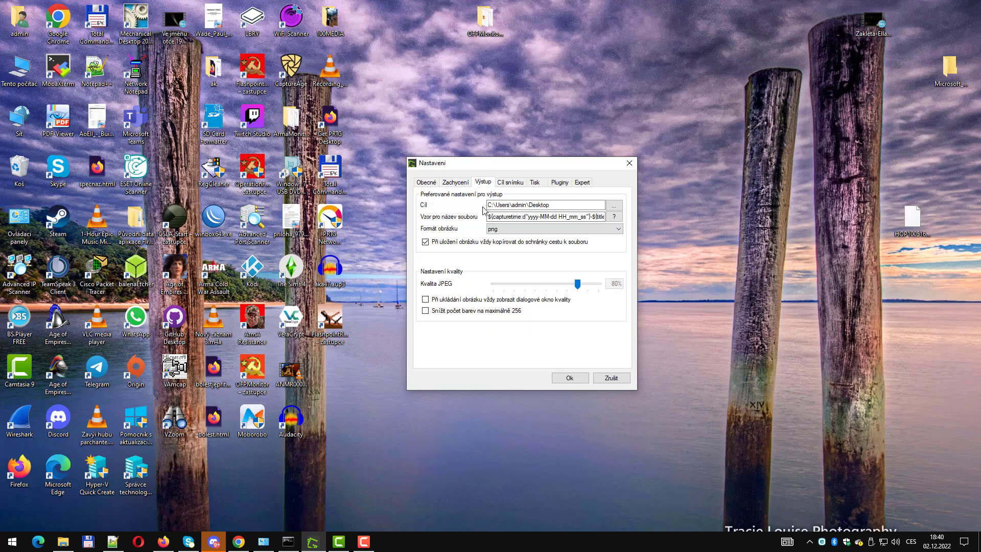
left_click(614, 206)
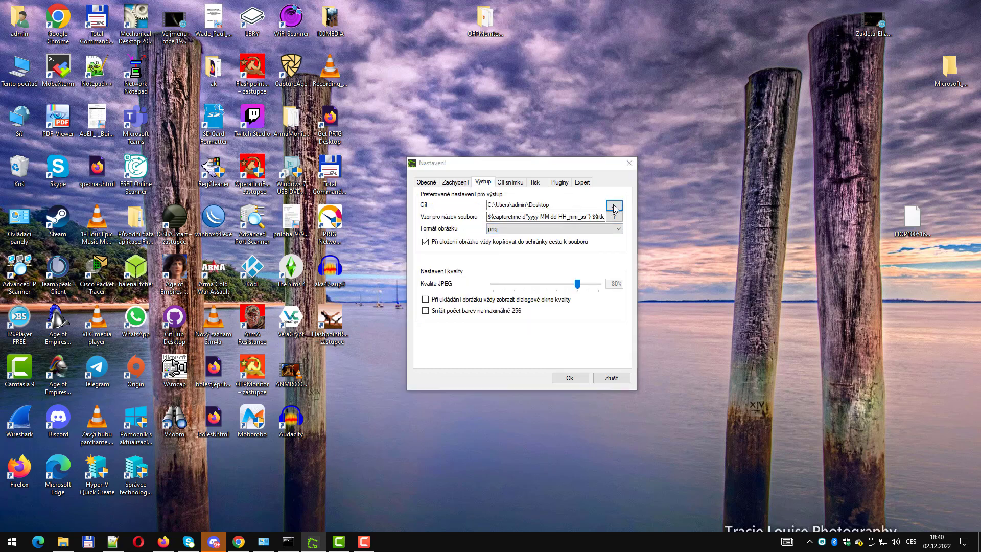
scroll(498, 316, "up", 2)
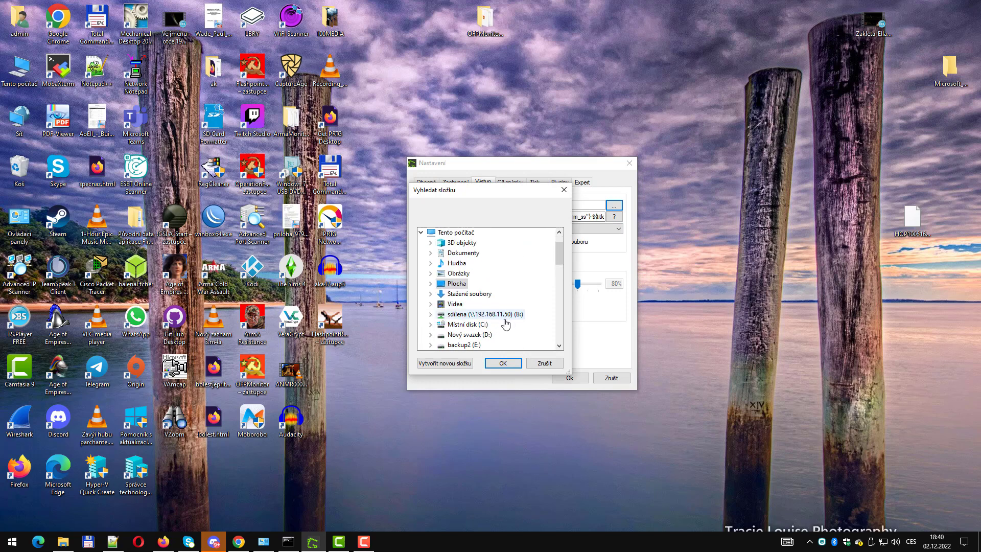
scroll(496, 321, "down", 1)
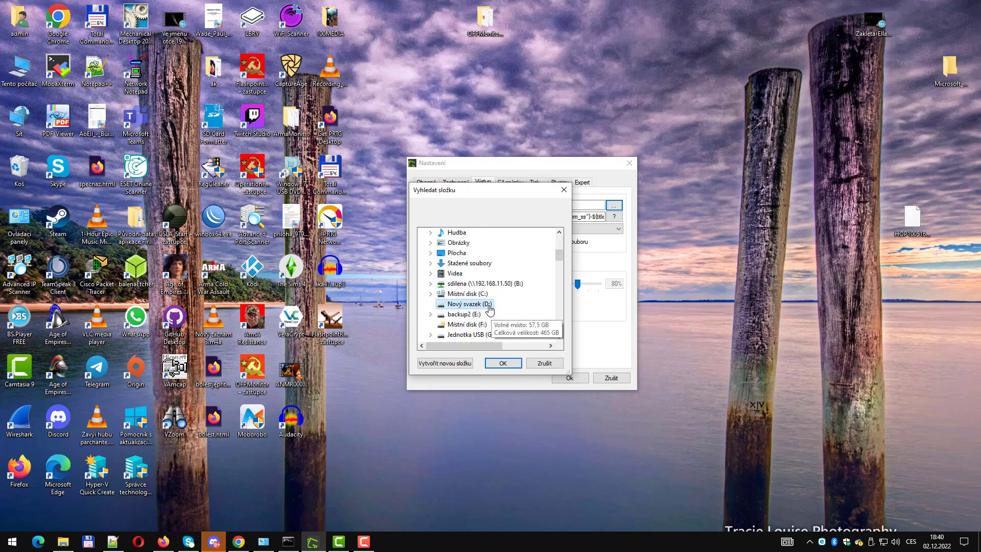
double_click(488, 306)
left_click(455, 364)
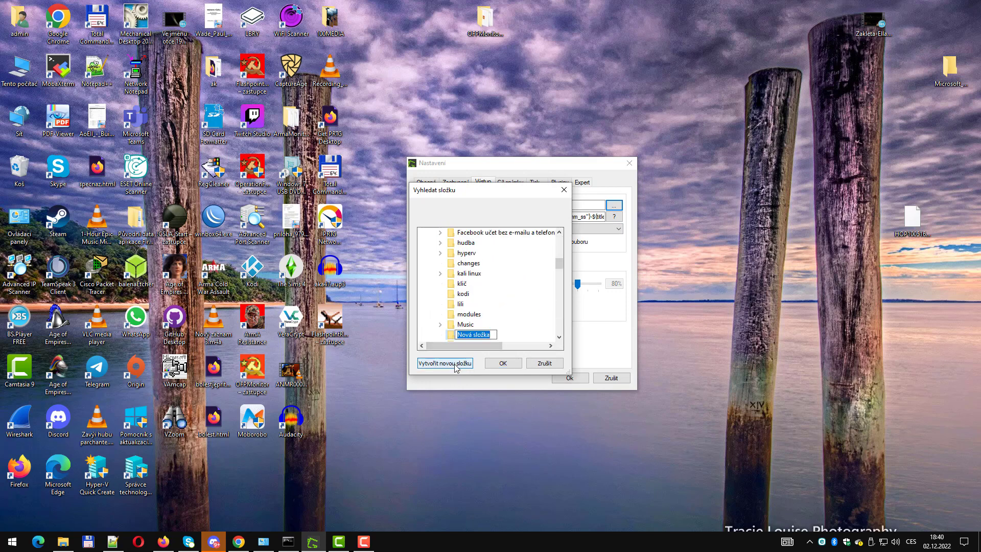
type("screenshoot")
key("Escape")
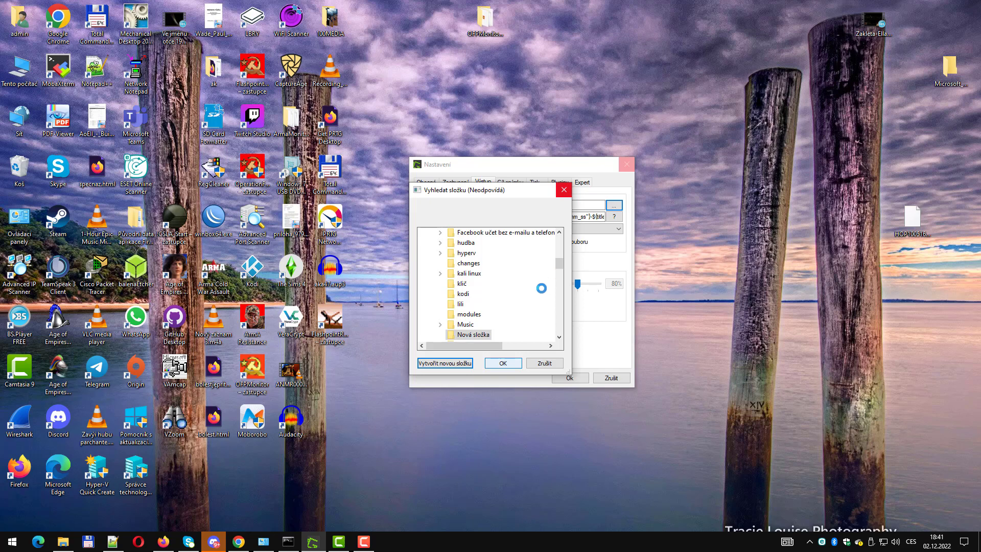
Choose the screenshoot folder on drive D: as the output destination for captures.
key("Down")
key("Down")
key("Down")
key("Down")
key("Down")
key("Down")
key("Down")
key("Down")
key("Down")
key("Down")
key("Down")
key("shift+F10")
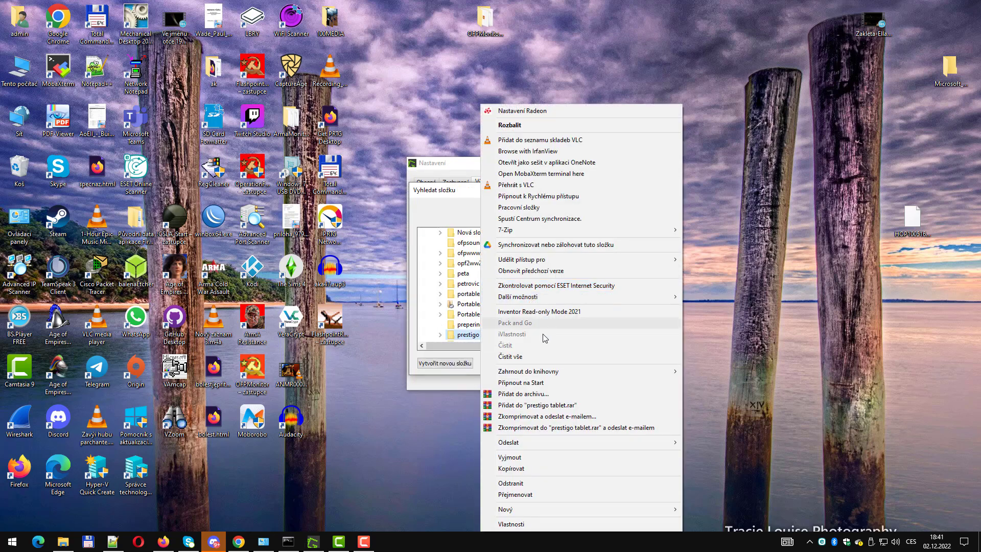
key("Escape")
key("Down")
key("Down")
key("Down")
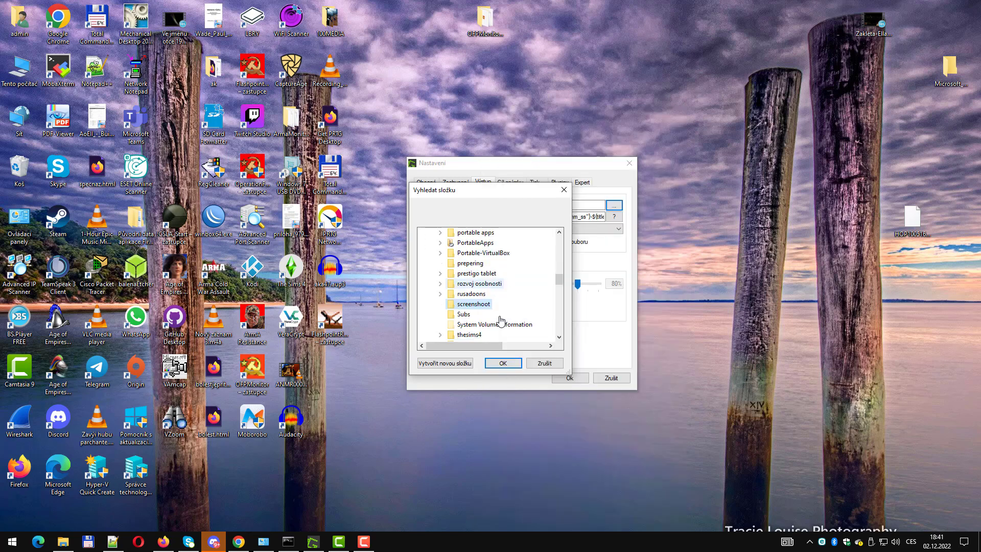
left_click(503, 363)
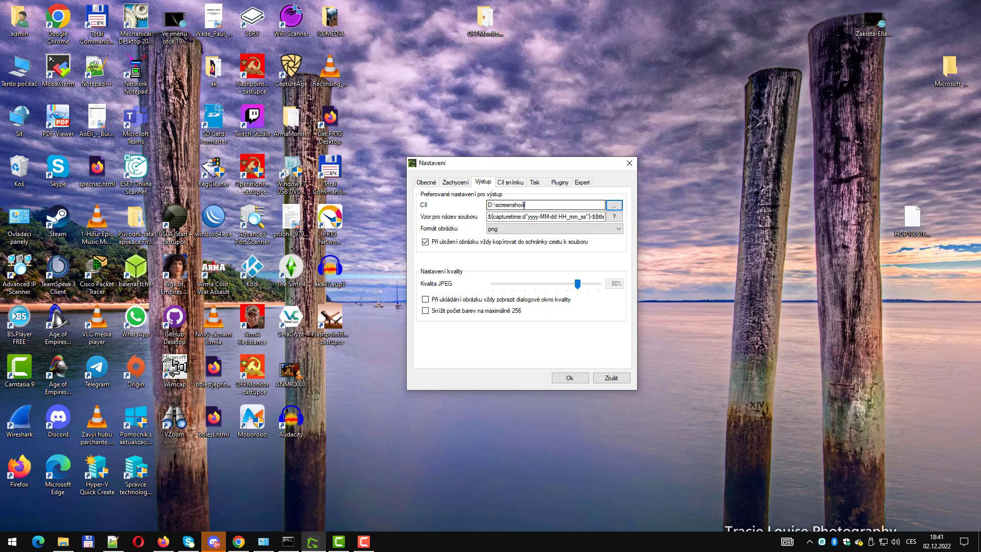
Review the available output image formats, the capture destinations and the print settings.
left_click(509, 230)
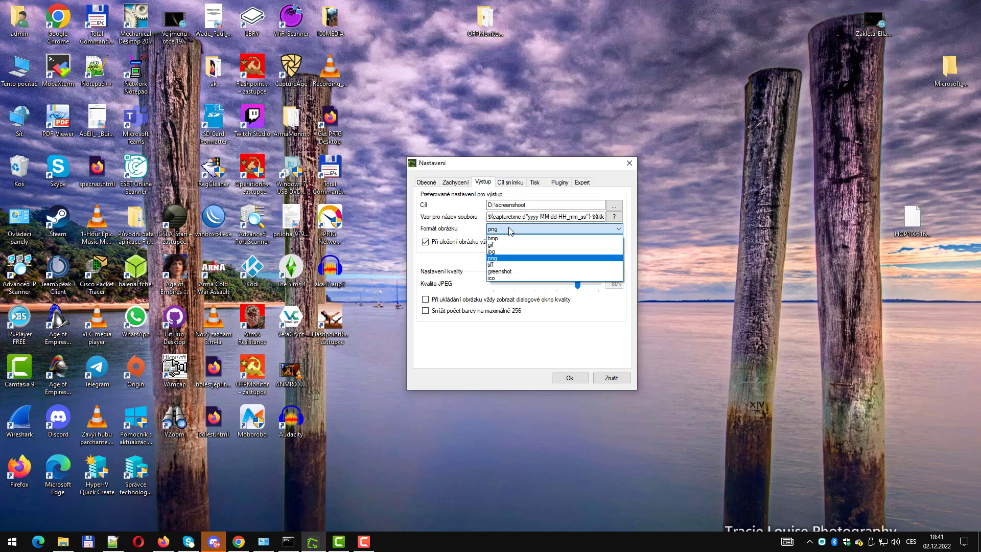
left_click(509, 230)
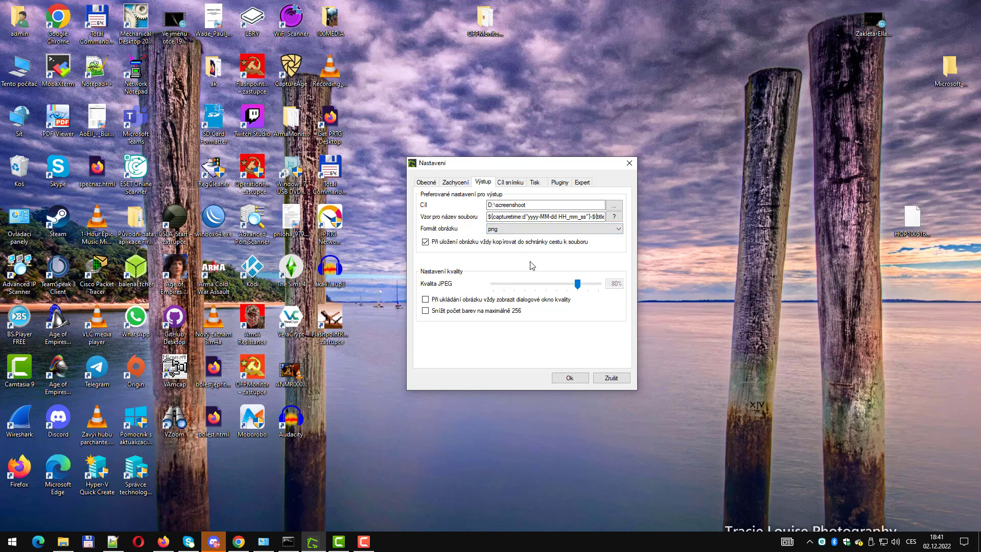
left_click(510, 185)
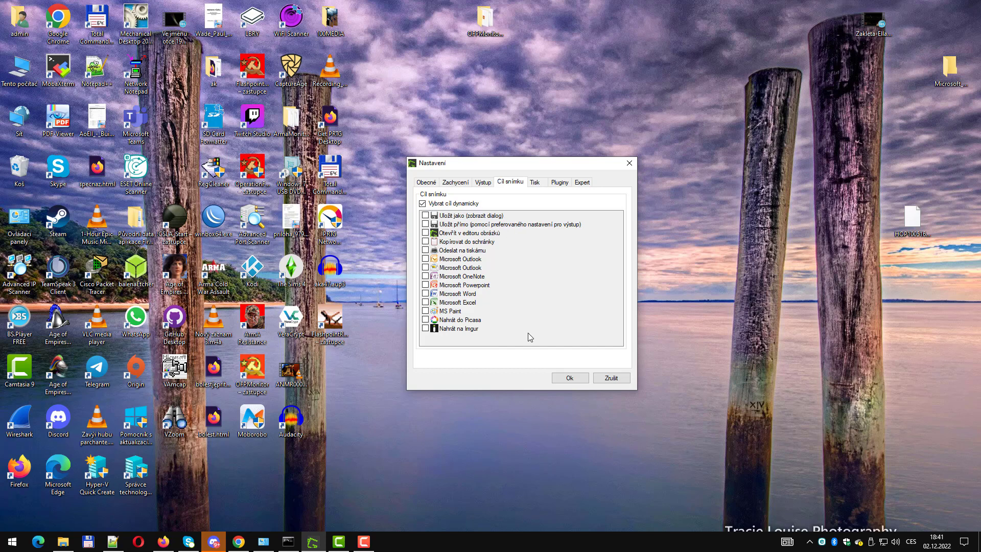
left_click(537, 183)
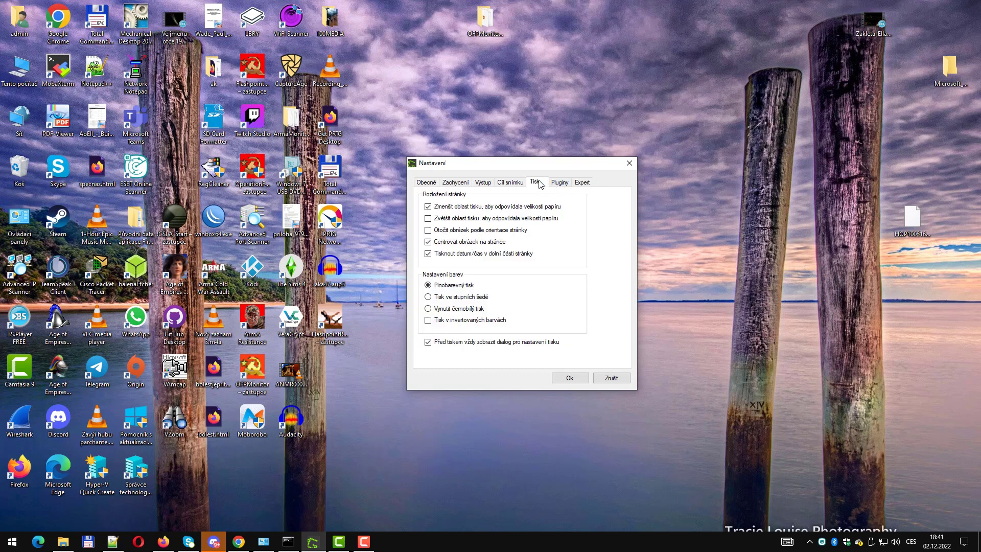
Review the Pluginy, Expert and Obecné settings, then accept the preferences.
left_click(559, 183)
left_click(581, 182)
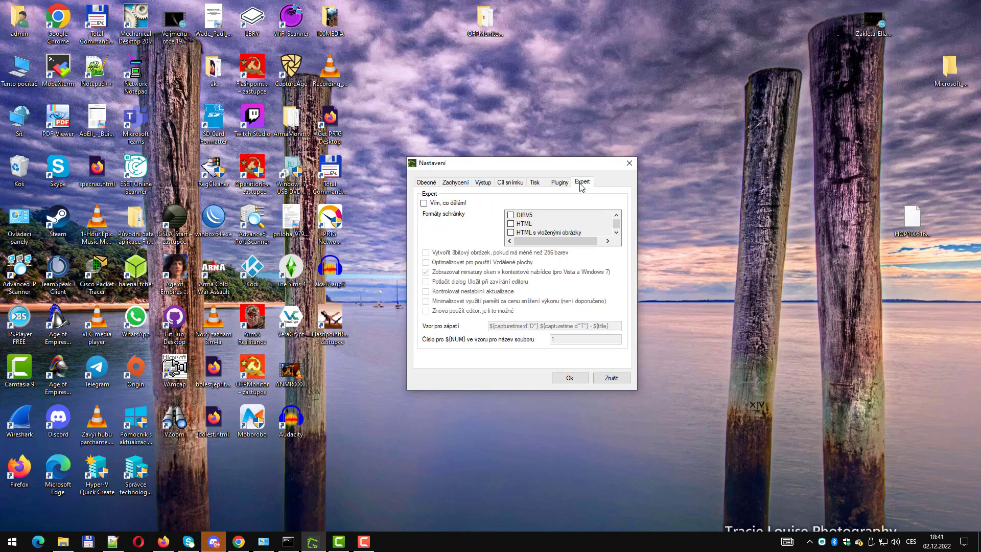
left_click(564, 183)
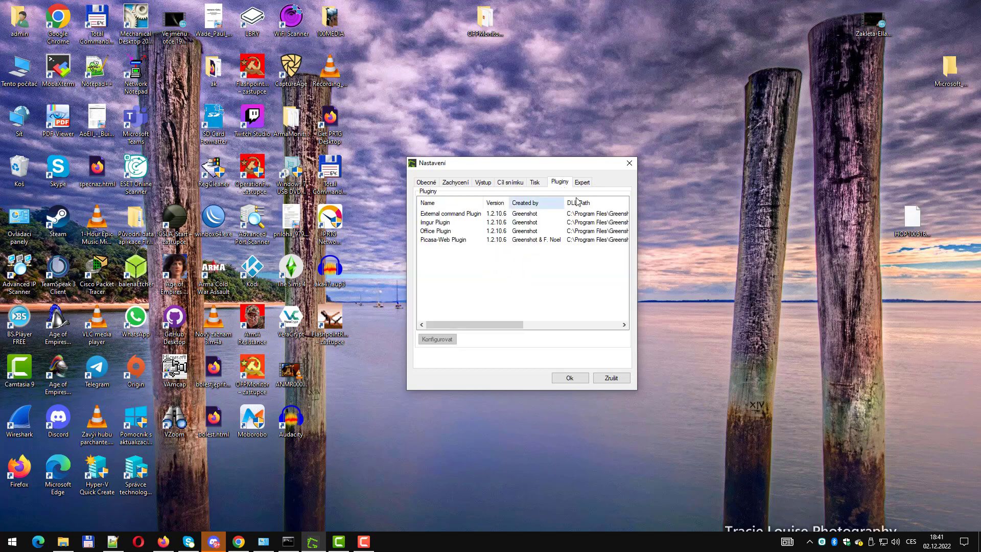
left_click(582, 183)
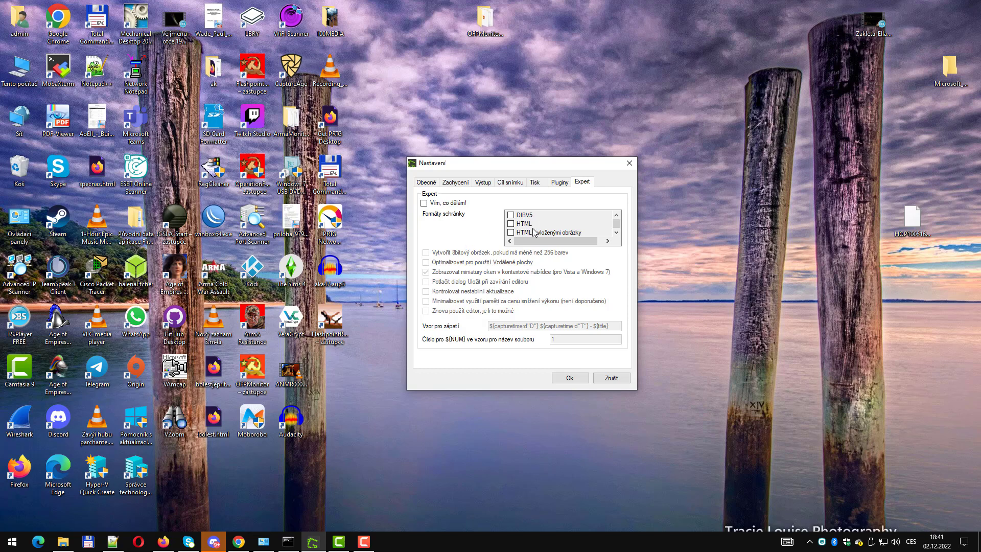
left_click(427, 187)
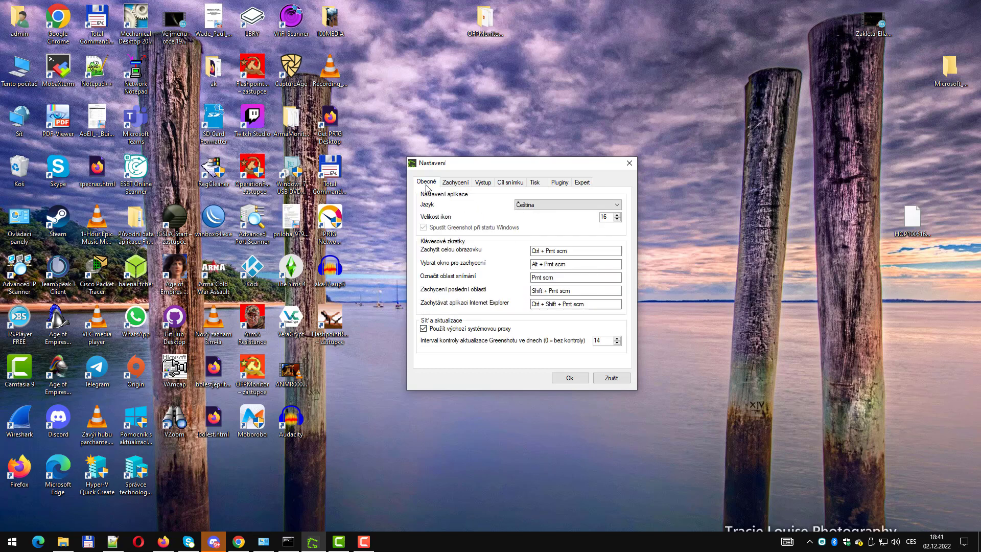
left_click(579, 380)
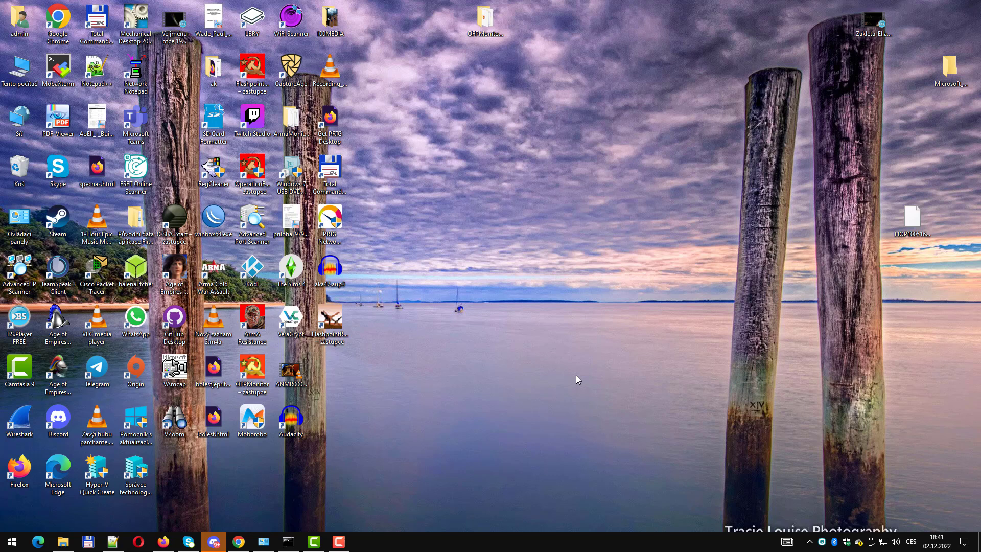
key("Print")
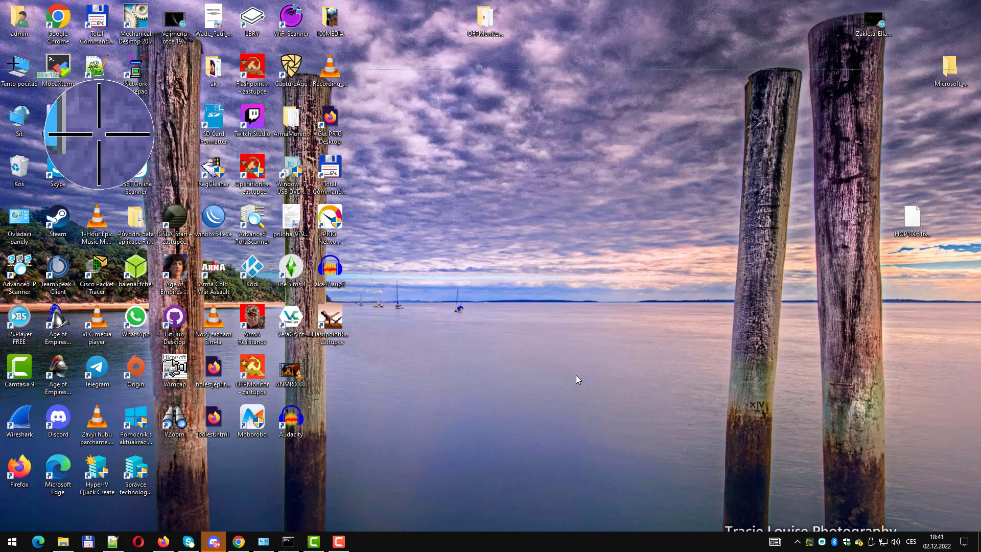
left_click_drag(6, 45, 952, 518)
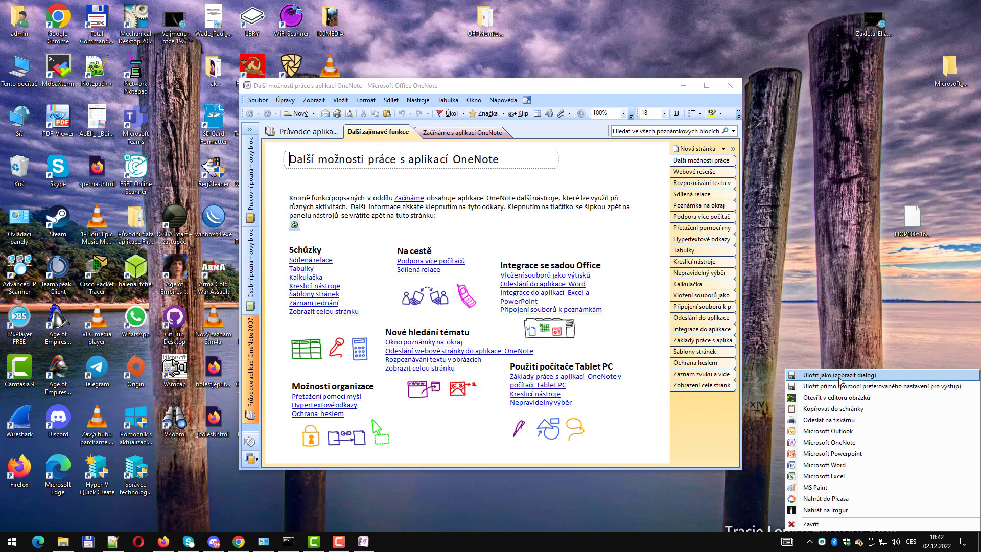
left_click(734, 90)
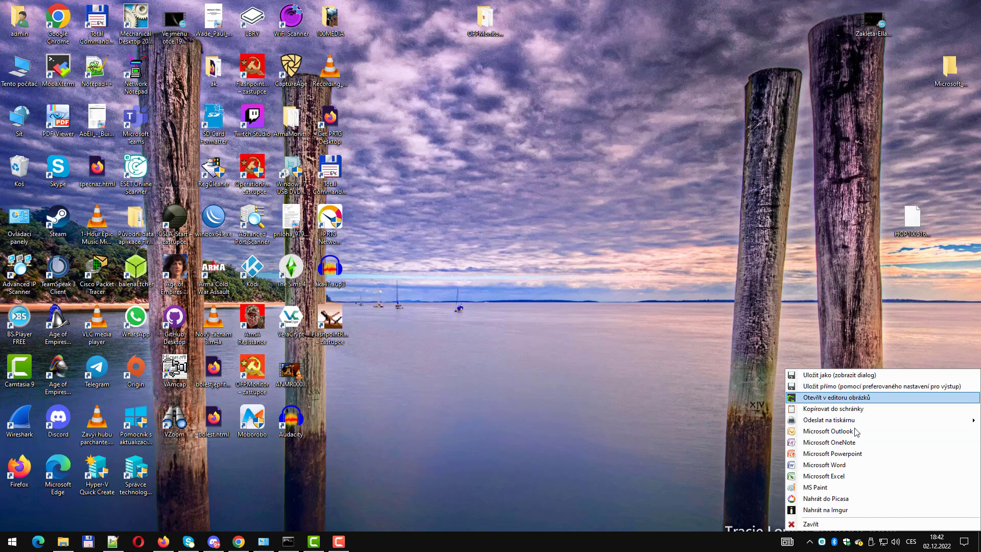
left_click(849, 524)
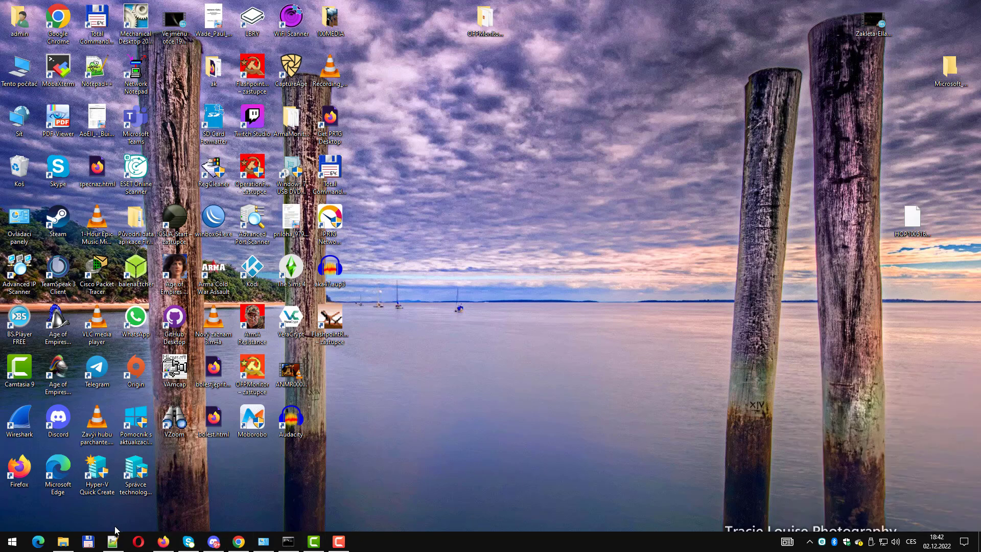
Check the contents of the screenshoot folder on Nový svazek (D:) in File Explorer, then minimize the window.
left_click(63, 542)
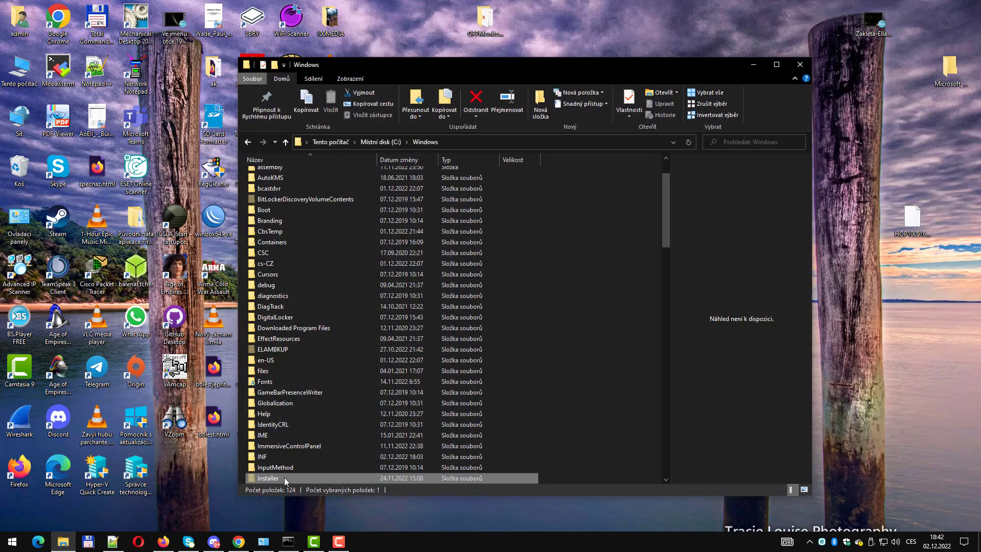
left_click(324, 141)
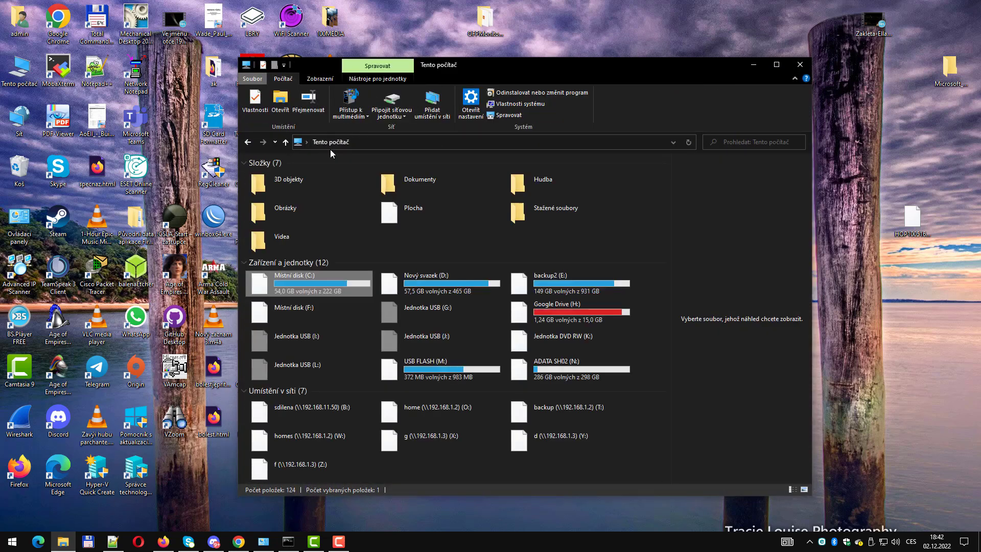
double_click(443, 284)
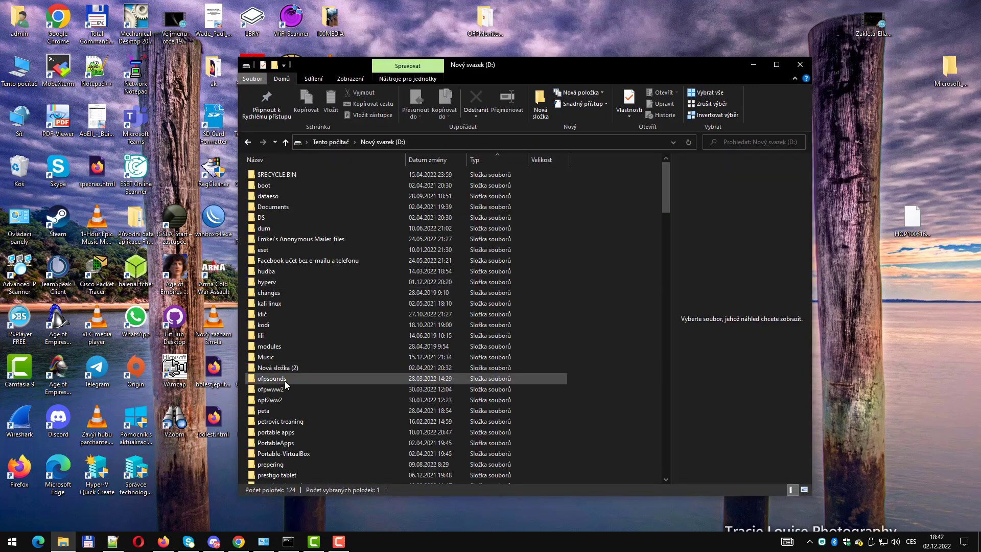
scroll(285, 381, "down", 5)
double_click(292, 328)
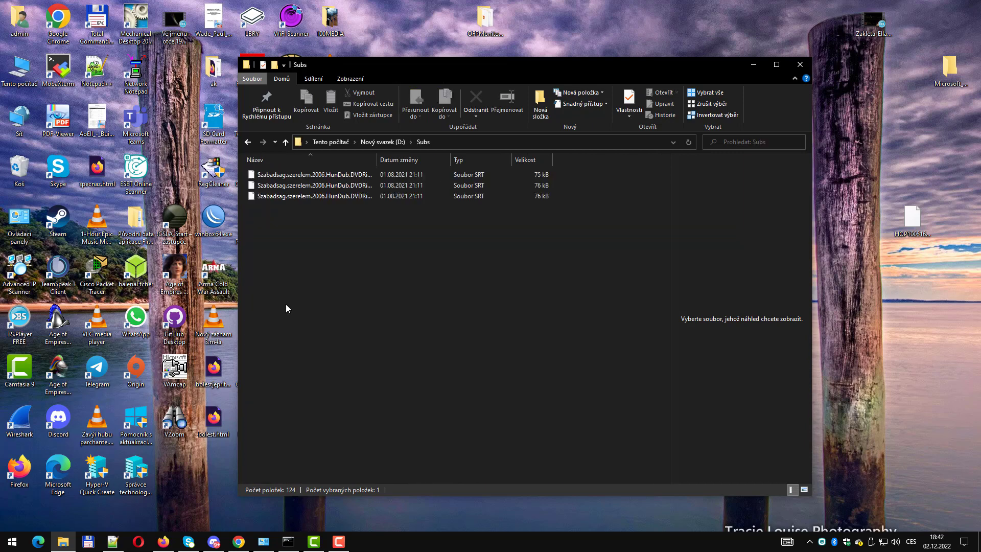
left_click(285, 143)
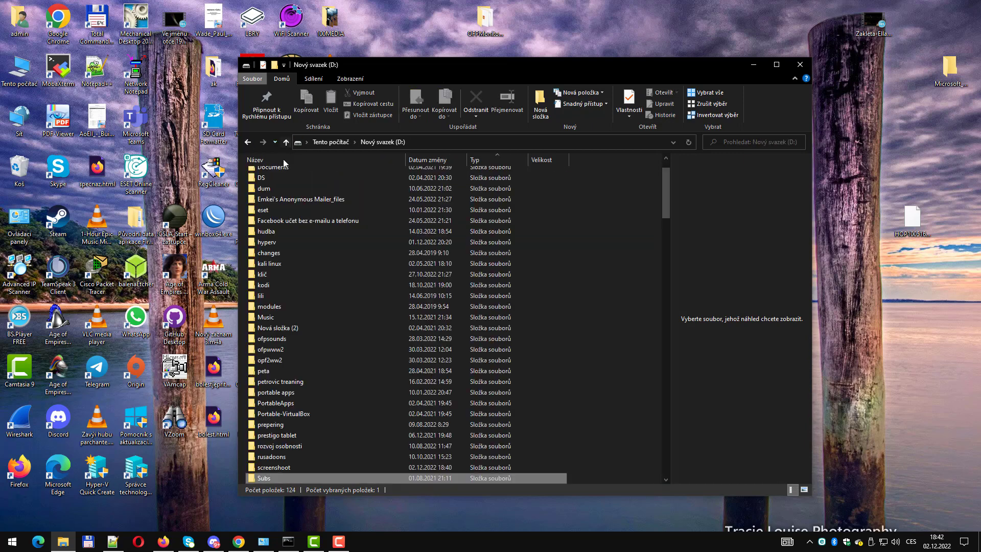
double_click(285, 468)
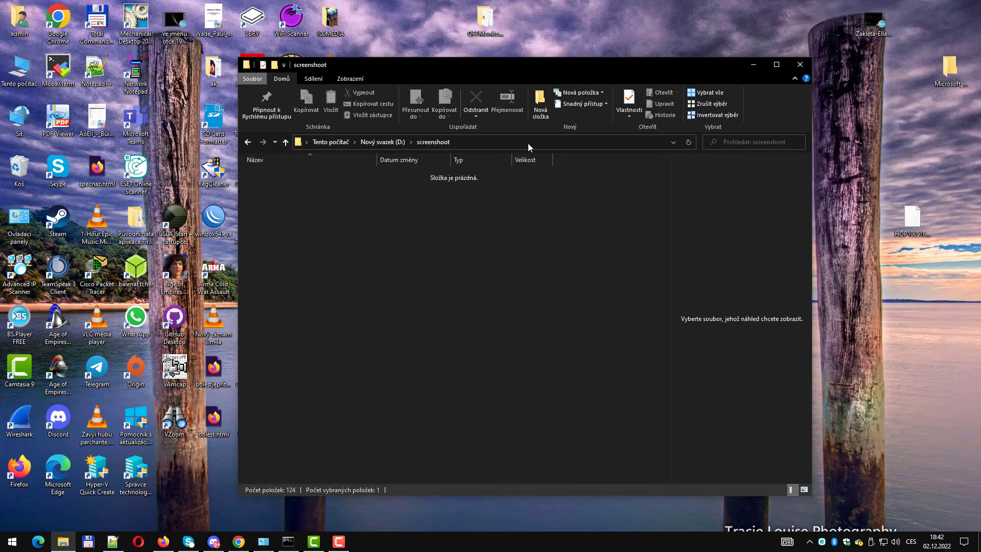
left_click(754, 65)
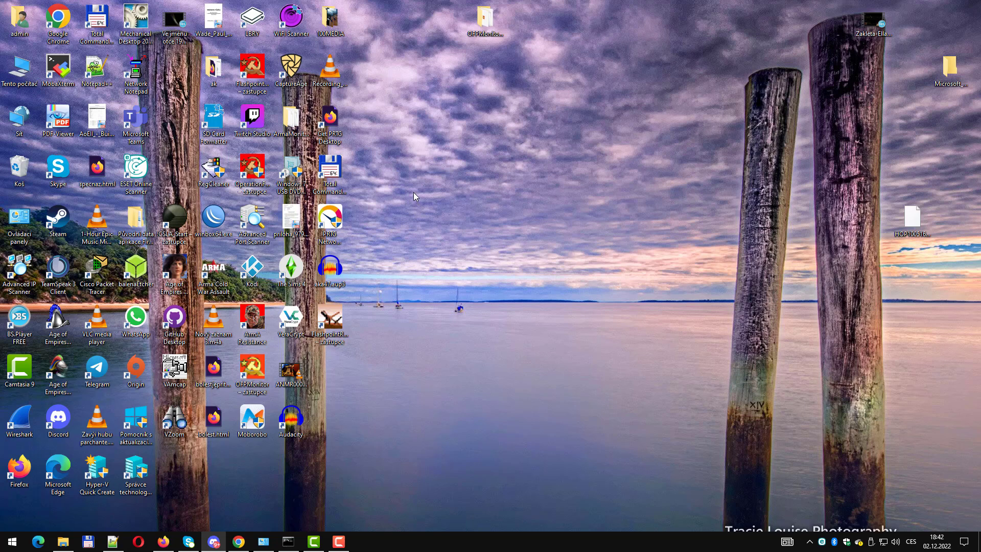
Capture a region covering most of the desktop and choose to save it through the save-as dialog.
key("Print")
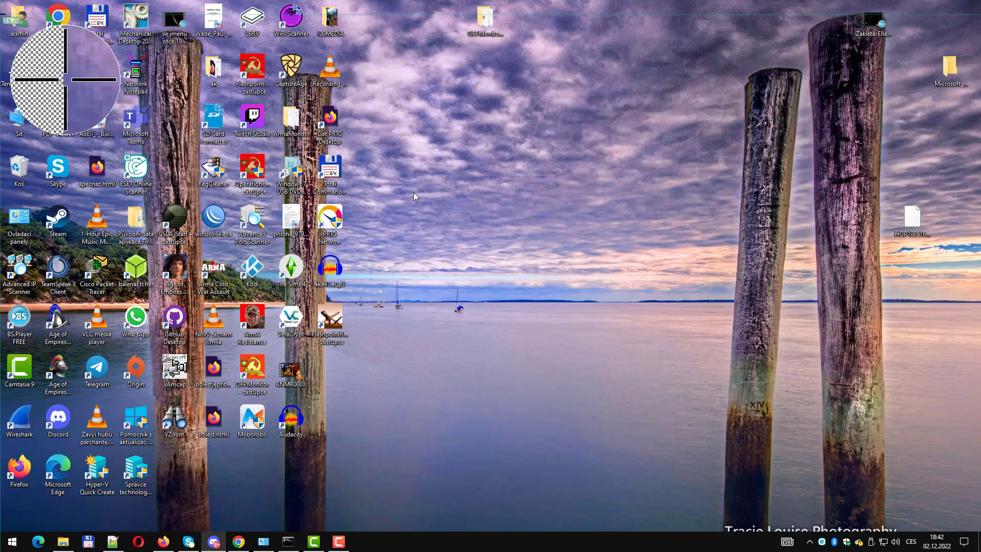
left_click_drag(0, 14, 915, 499)
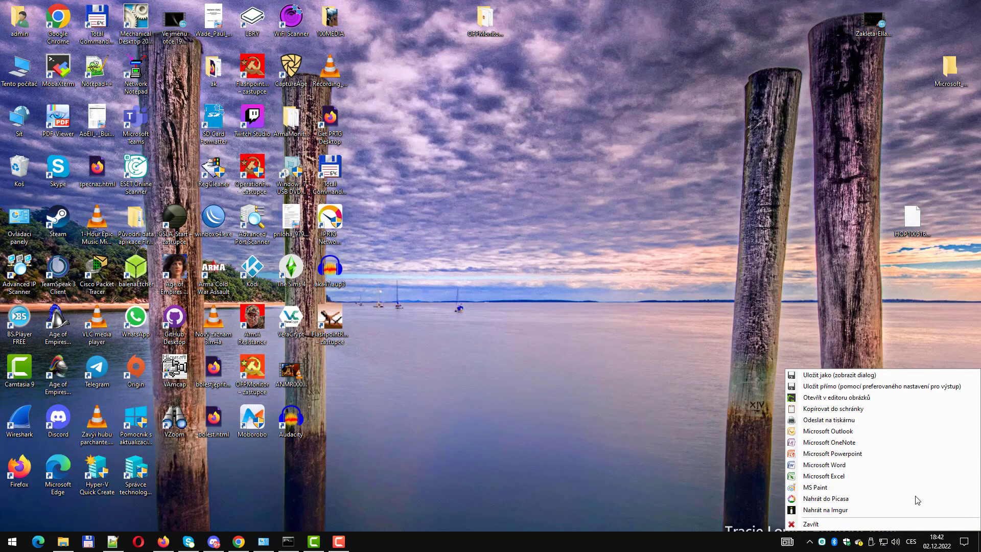
left_click(850, 376)
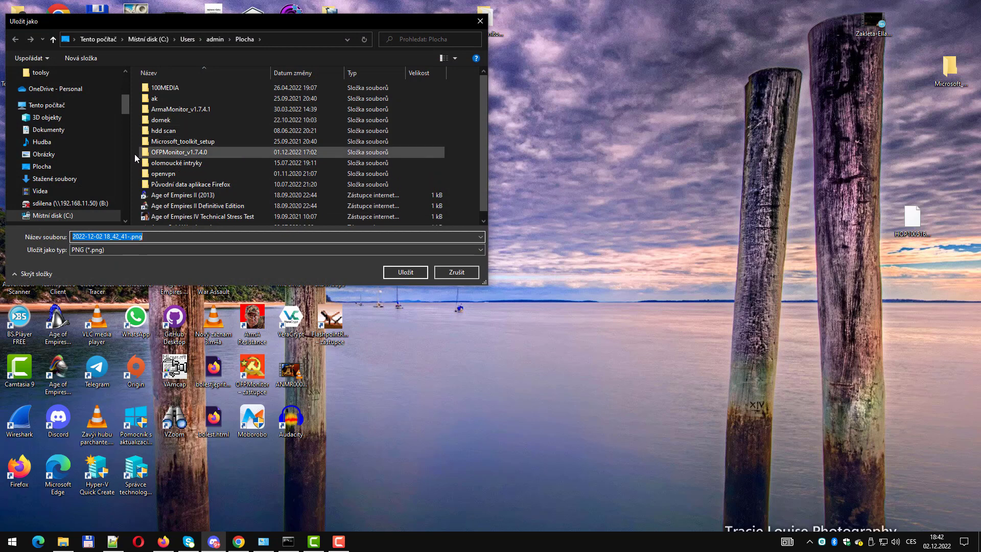
Browse to Nový svazek (D:) as the save location and enlarge the save dialog to show all its folders.
scroll(96, 191, "down", 1)
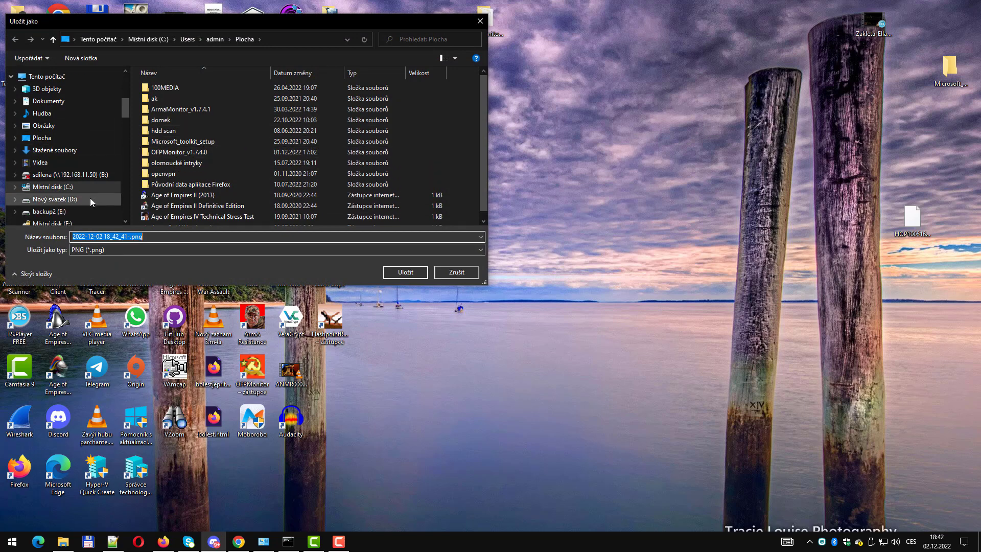
left_click(88, 199)
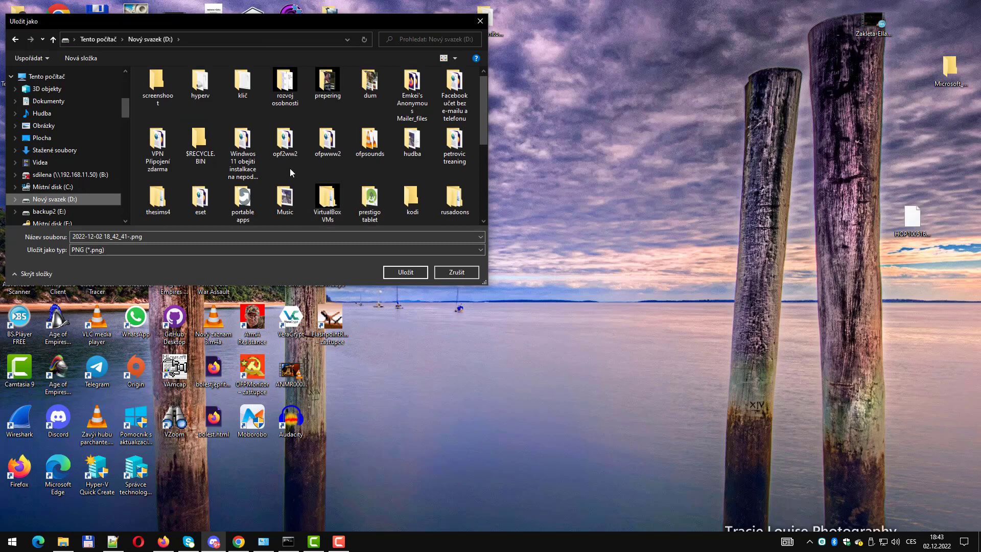
scroll(290, 168, "down", 3)
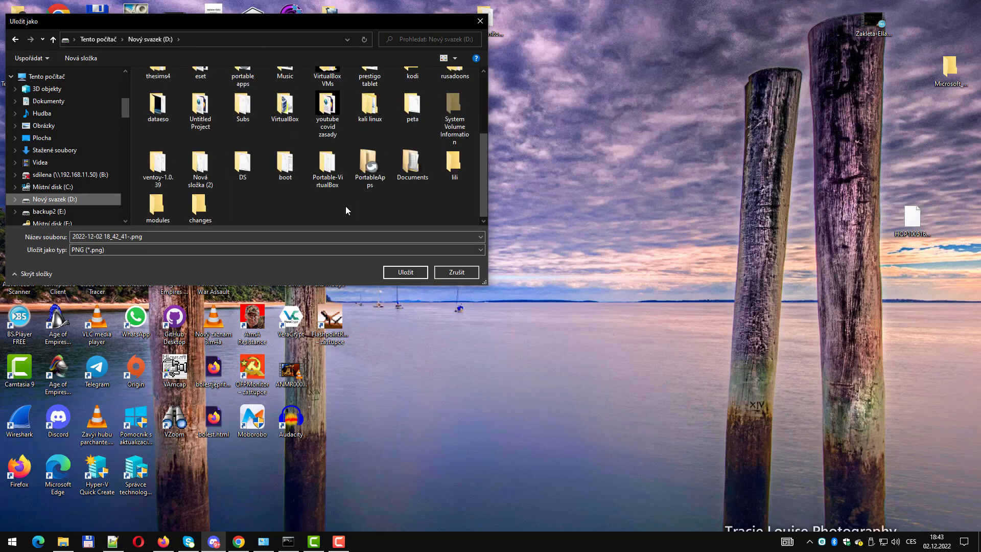
scroll(345, 206, "up", 2)
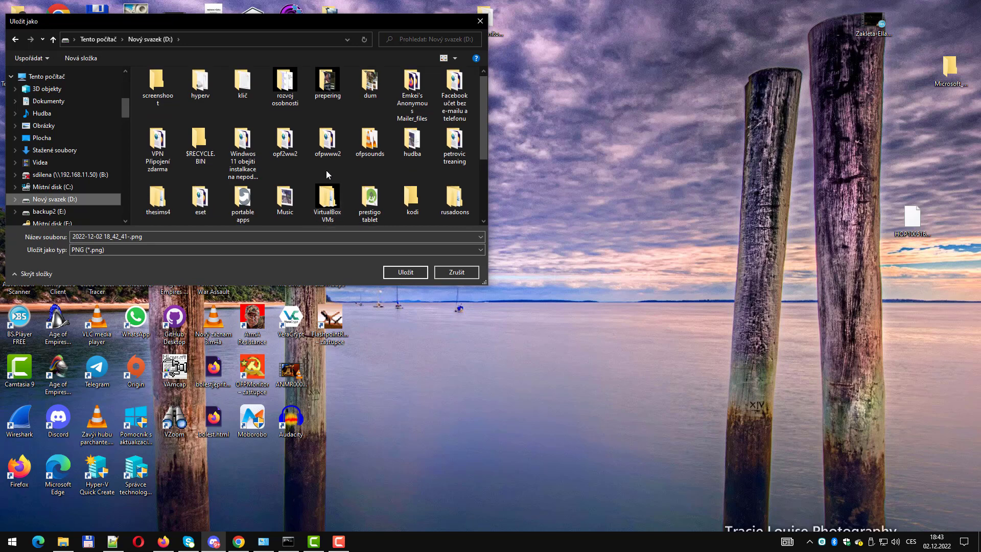
scroll(326, 170, "down", 2)
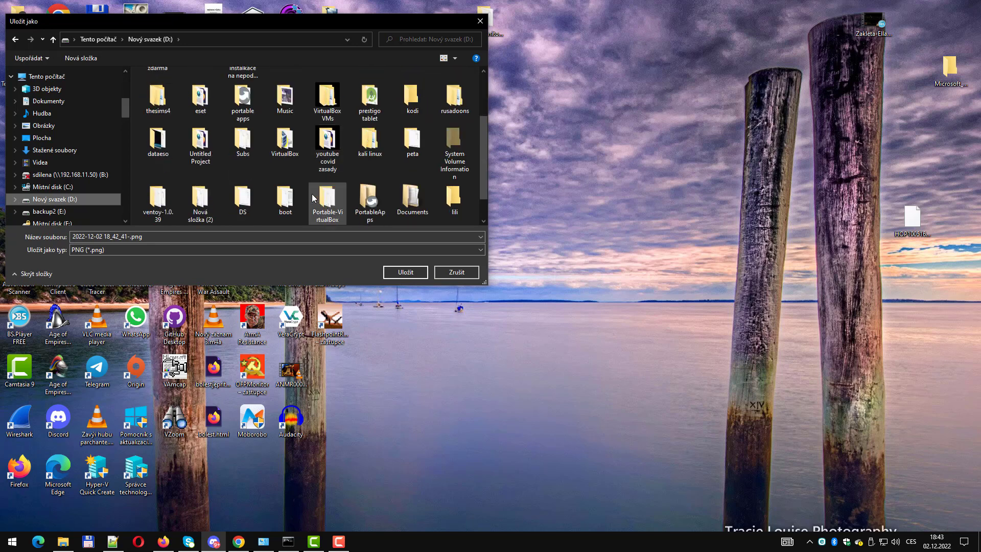
scroll(328, 214, "down", 1)
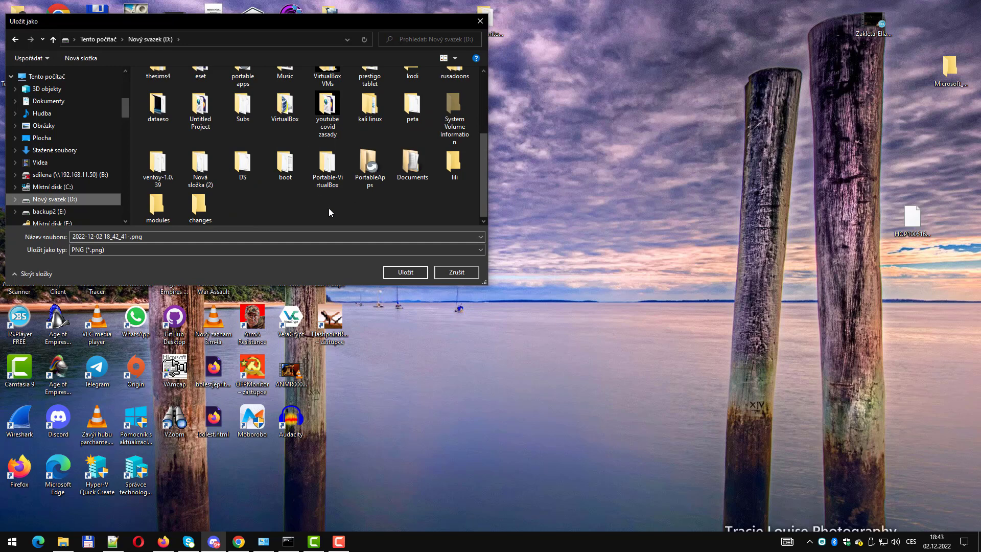
left_click_drag(484, 282, 885, 459)
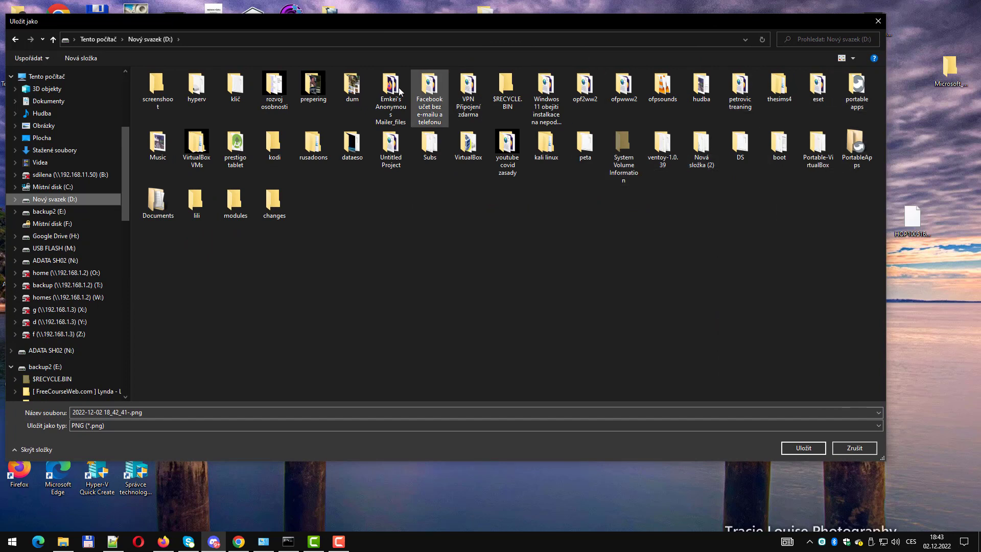
Look through the folders on the backup2 (E:) drive for the save location.
left_click(72, 200)
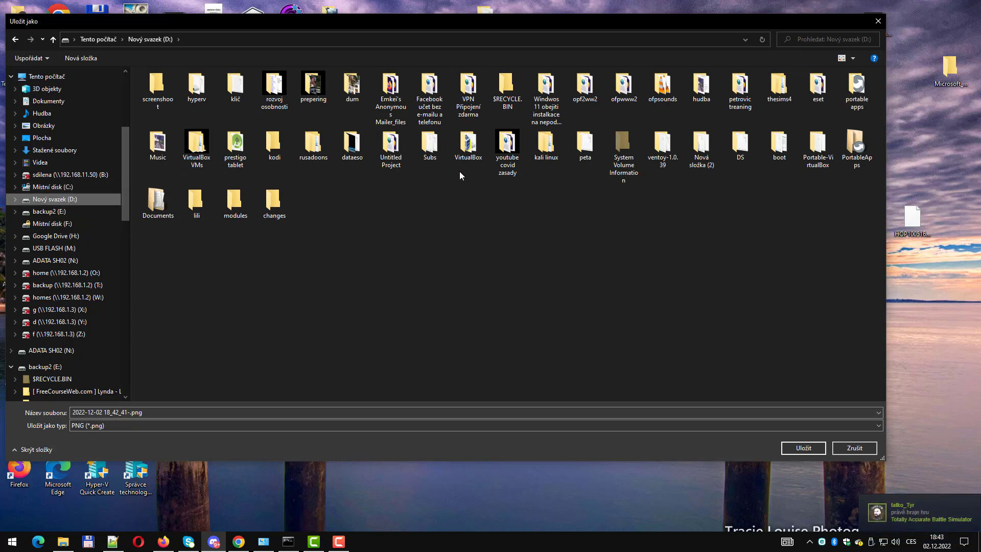
left_click(63, 211)
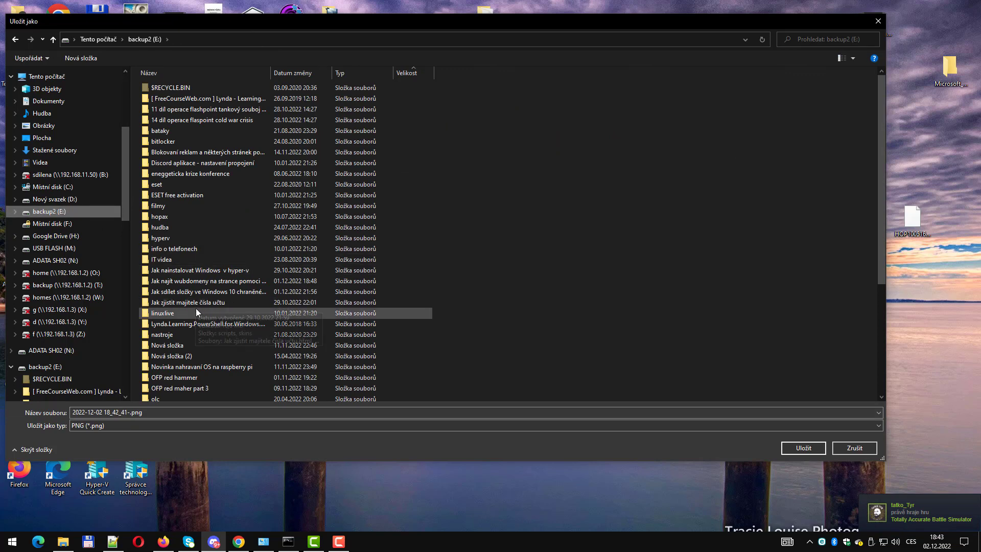
scroll(195, 309, "down", 5)
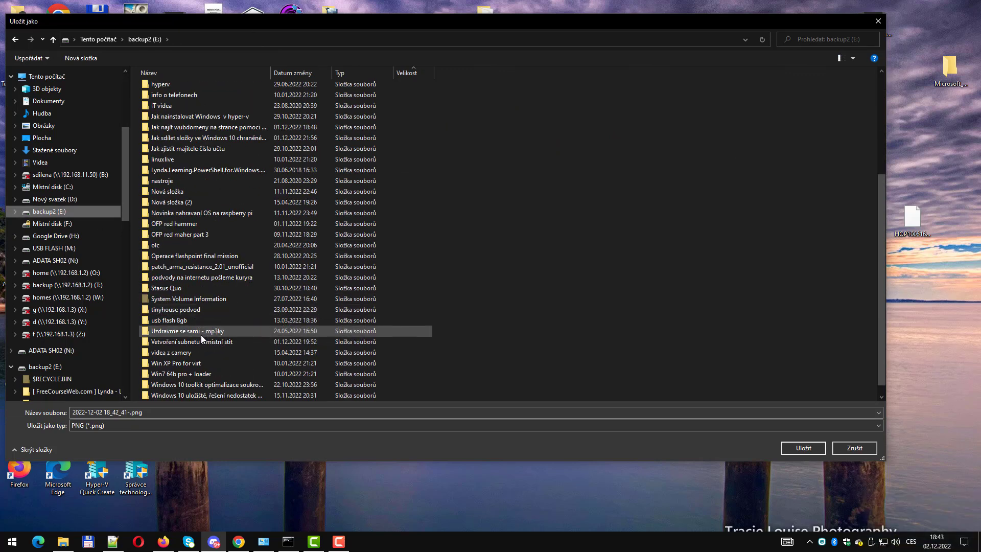
scroll(201, 335, "down", 1)
scroll(201, 336, "up", 2)
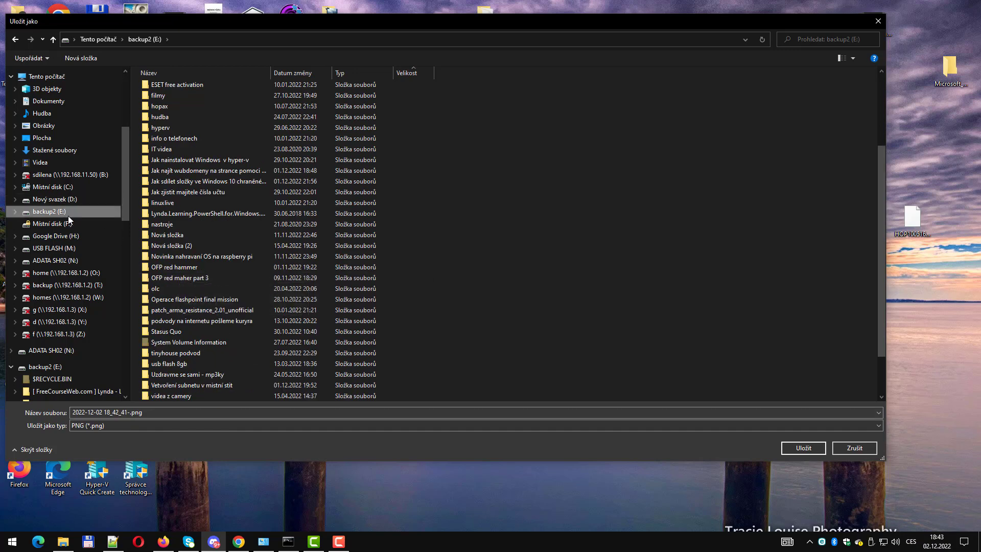
left_click(60, 200)
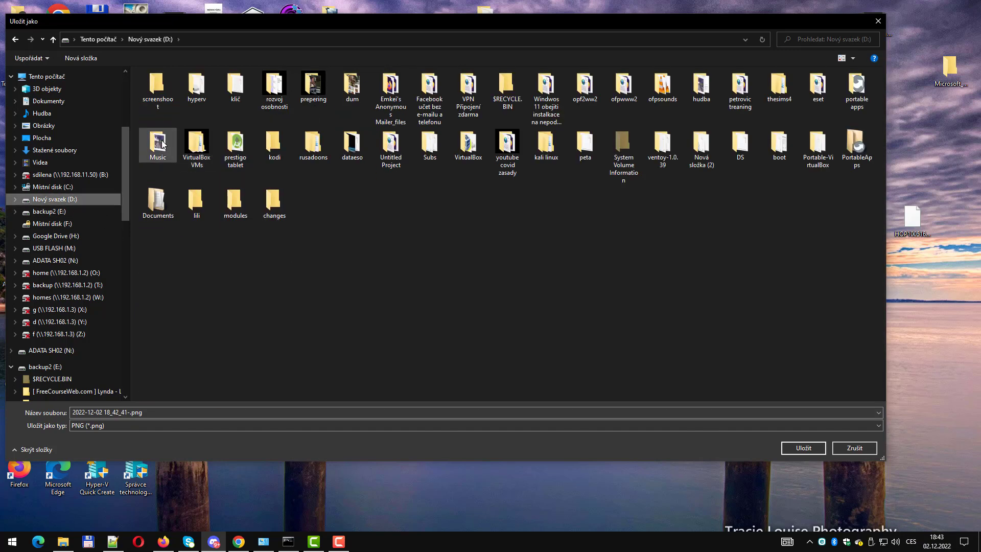
double_click(162, 100)
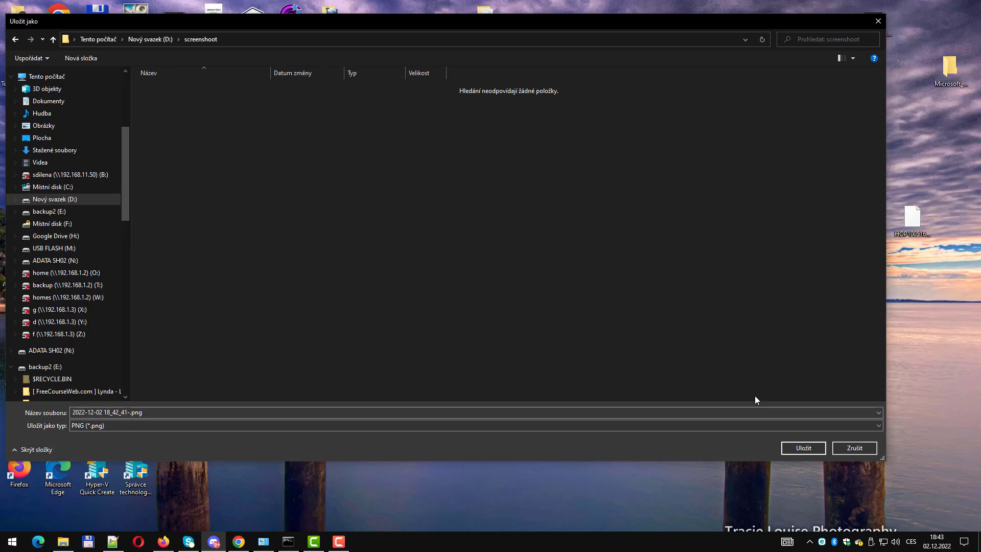
left_click(790, 448)
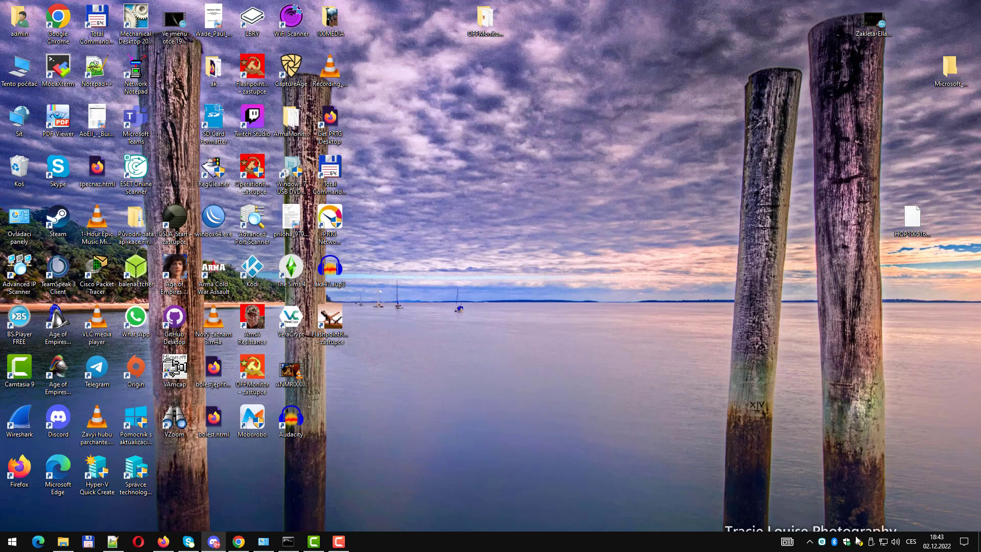
Open Greenshot's preferences and set the shortcut for capturing the whole screen (Zachytit celou obrazovku) to Prnt scrn.
left_click(809, 541)
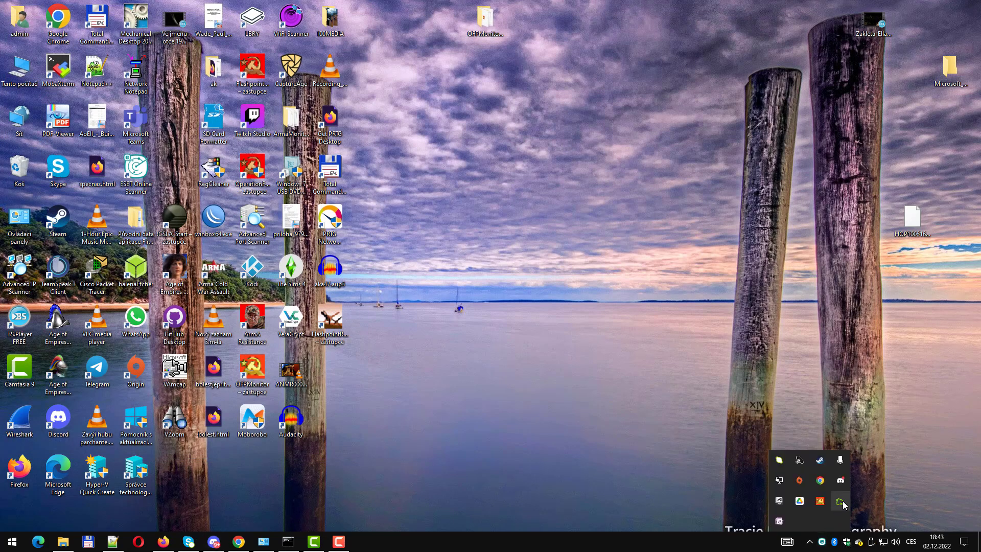
right_click(842, 505)
left_click(711, 442)
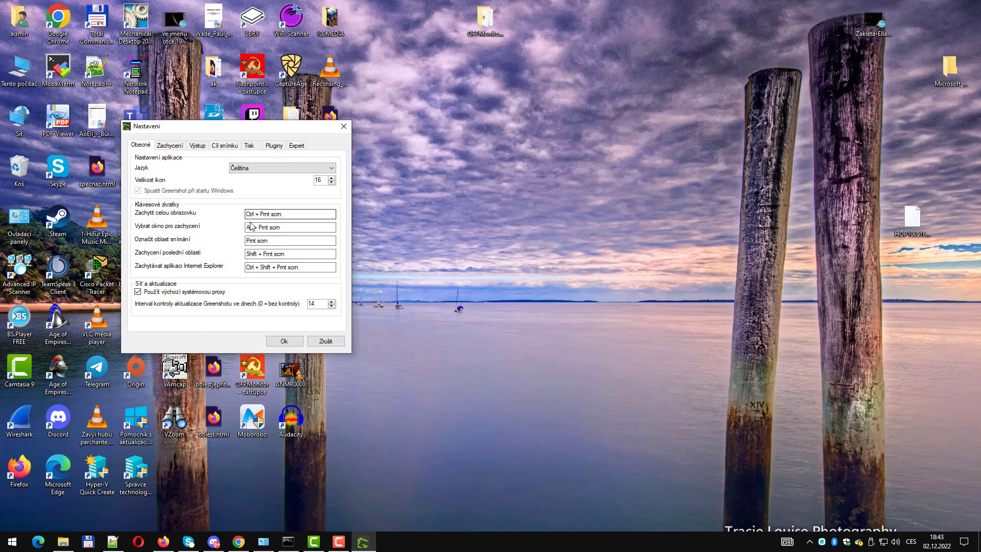
left_click(249, 214)
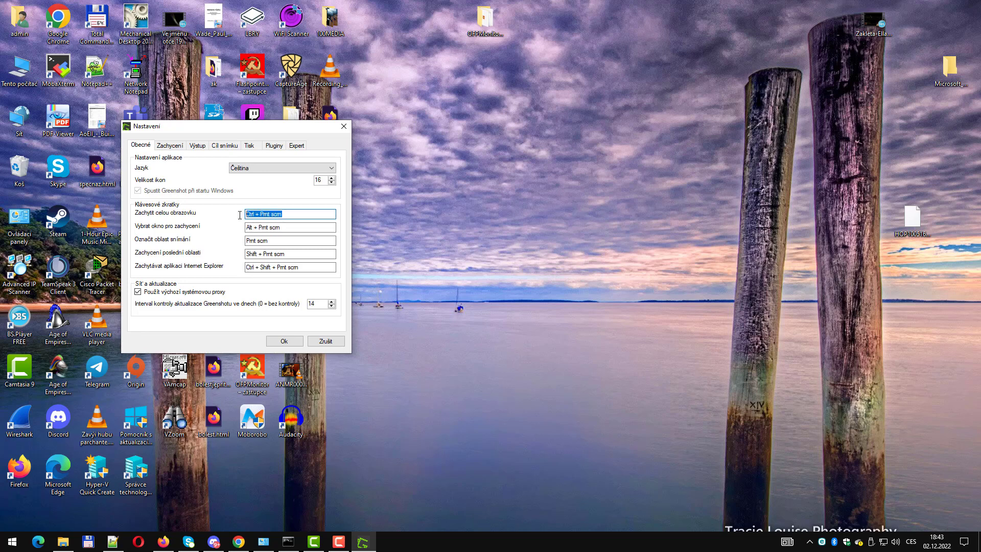
key("Print")
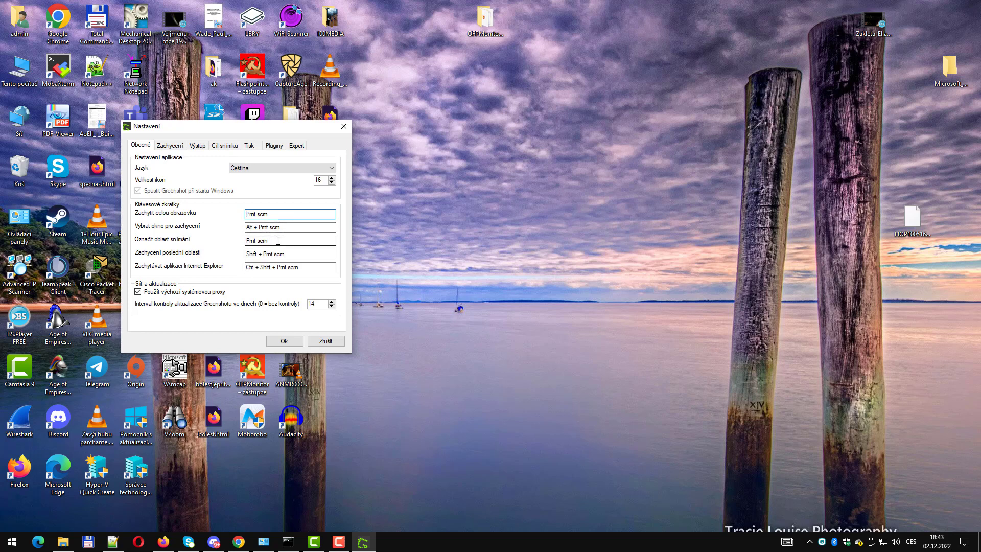
Try Prnt scrn and Shift + Prnt scrn as the shortcut for marking a capture region (Označit oblast snímání).
left_click_drag(270, 241, 244, 241)
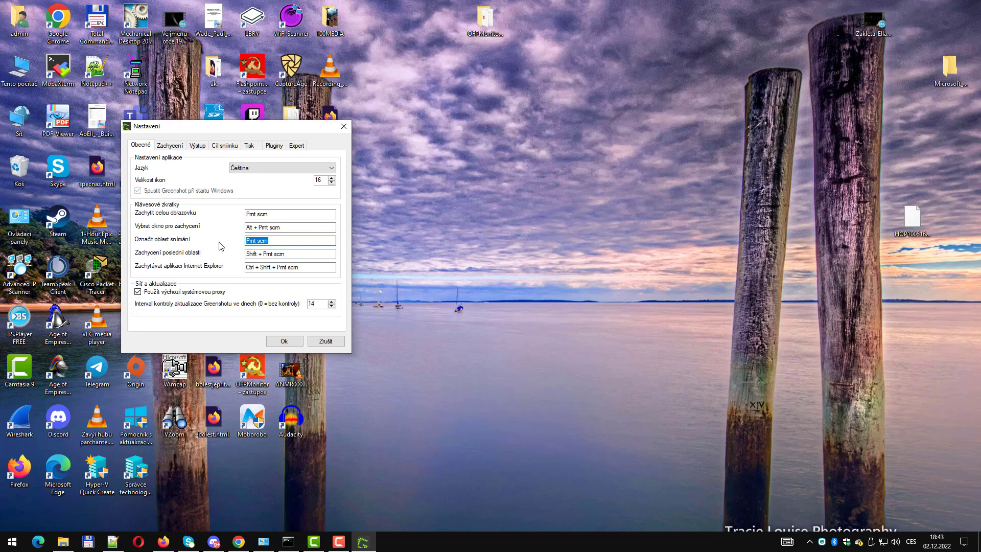
key("Print")
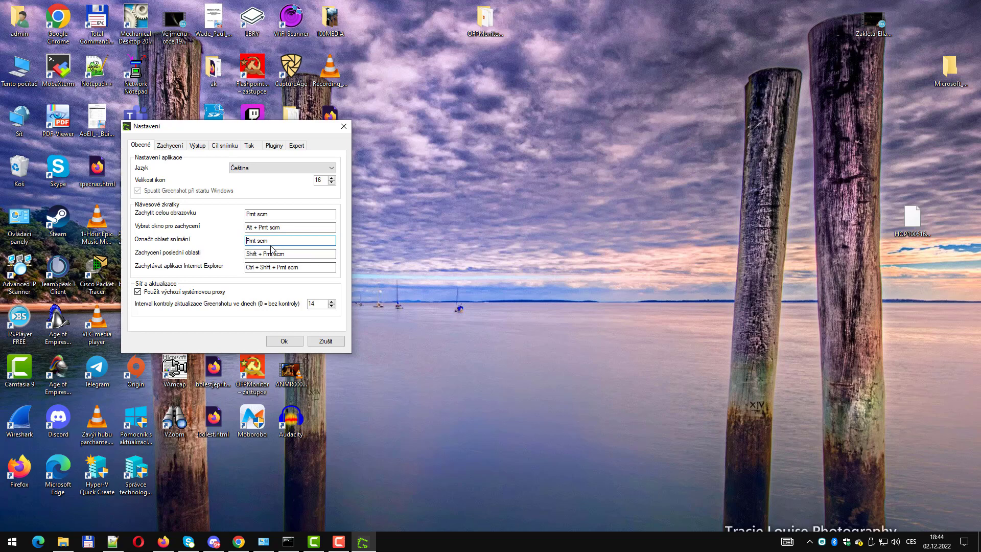
left_click_drag(269, 241, 241, 240)
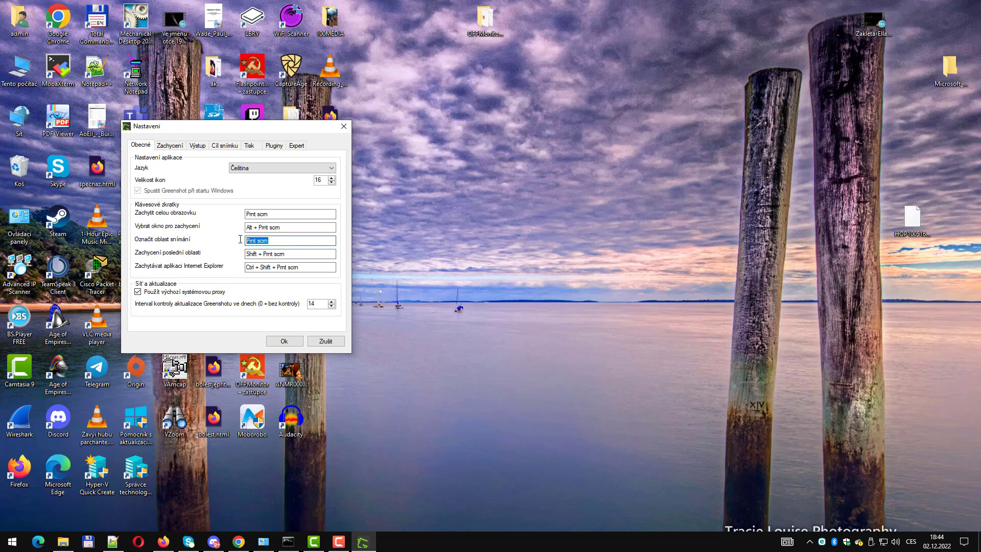
key("Print")
left_click_drag(278, 240, 242, 240)
key("shift")
key("shift+Print")
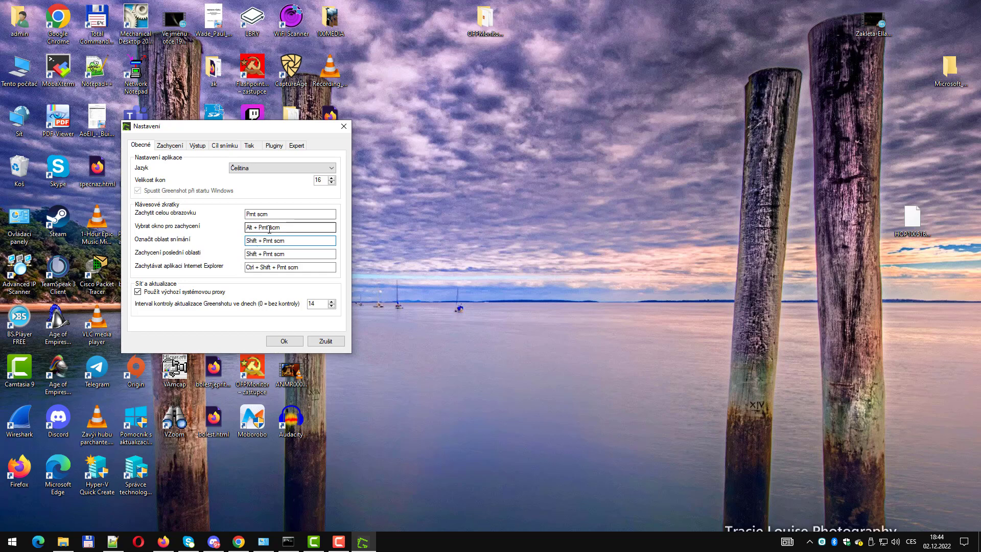
Set the shortcut for marking a capture region (Označit oblast snímání) to Ctrl + Prnt scrn.
left_click_drag(287, 242, 243, 244)
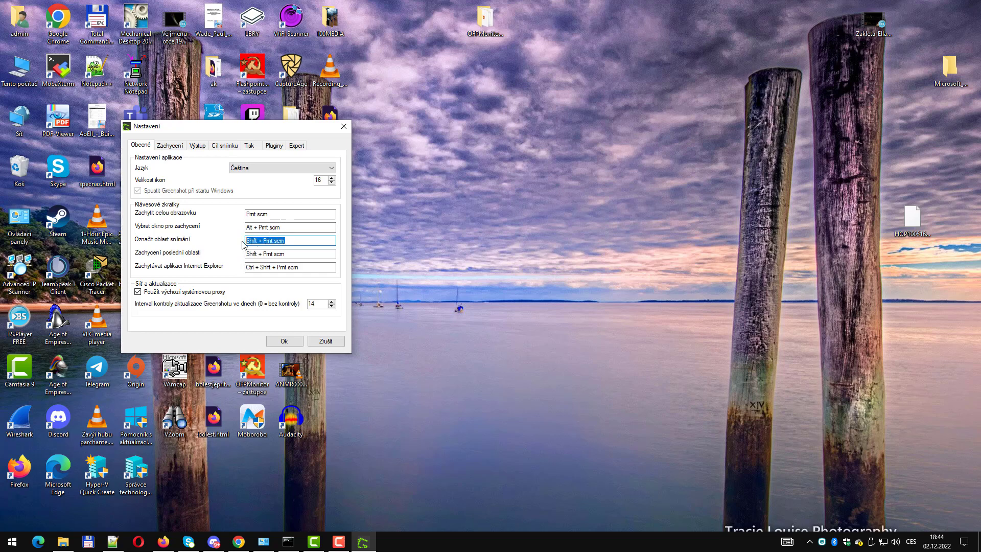
key("ctrl+Print")
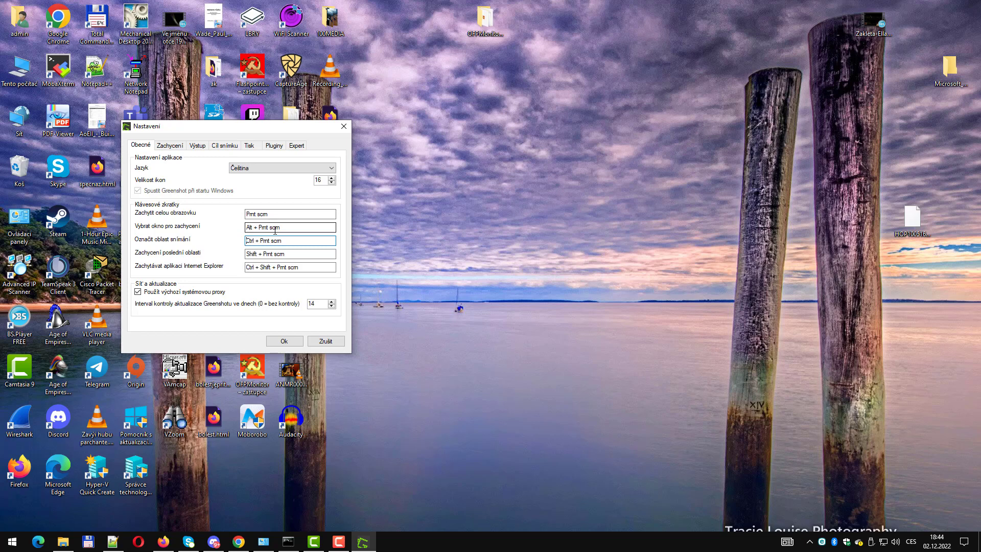
Review the capture settings, and in the output settings toggle copying the saved file's path to the clipboard and raise the JPEG quality.
left_click(179, 146)
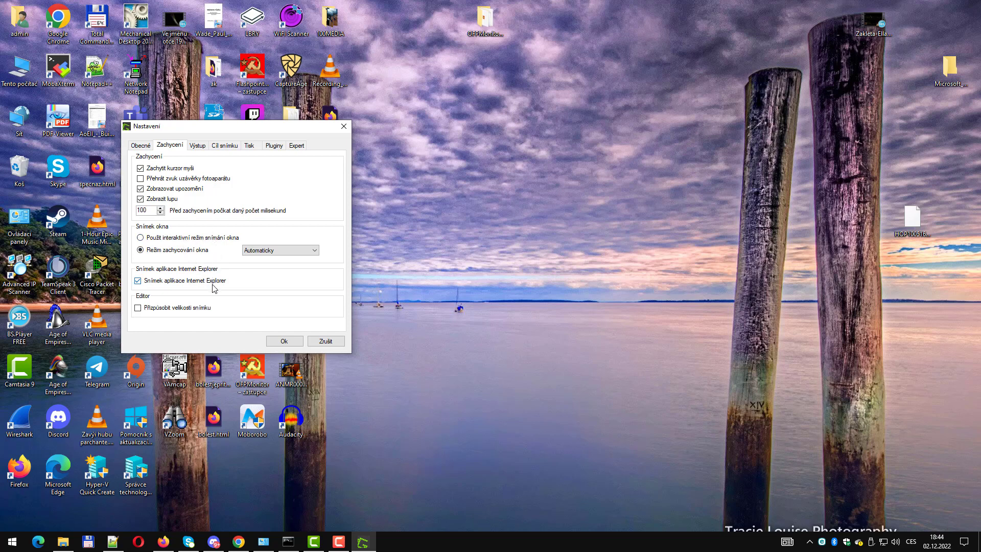
left_click(195, 147)
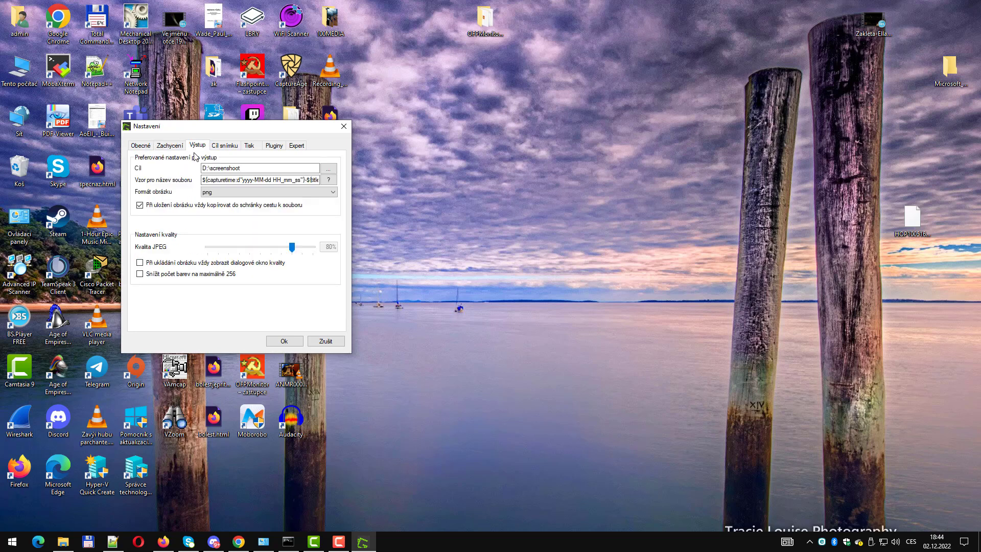
left_click(199, 207)
left_click_drag(291, 248, 321, 256)
Turn off dynamic destination selection, have captures saved directly with the preferred output settings, and accept the preferences.
left_click(221, 147)
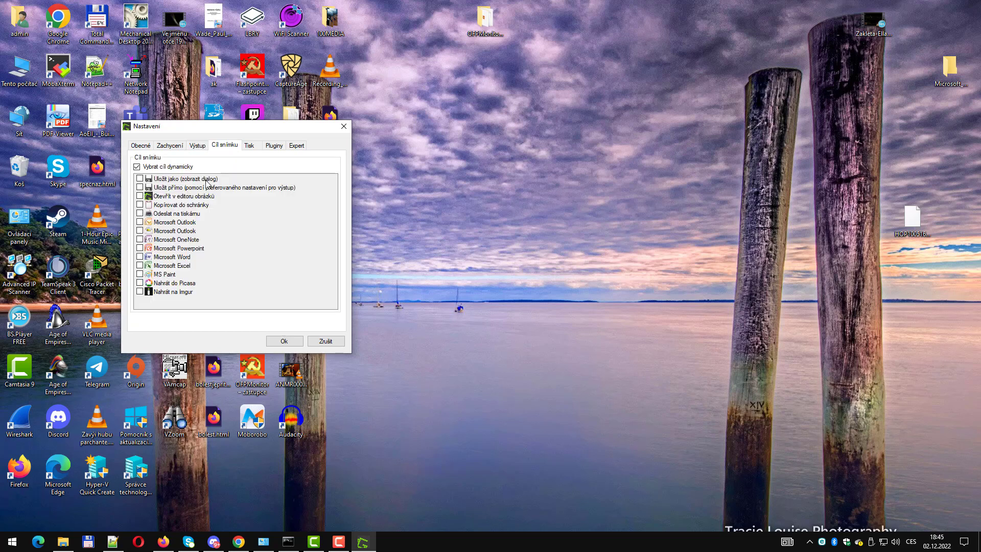
left_click(136, 167)
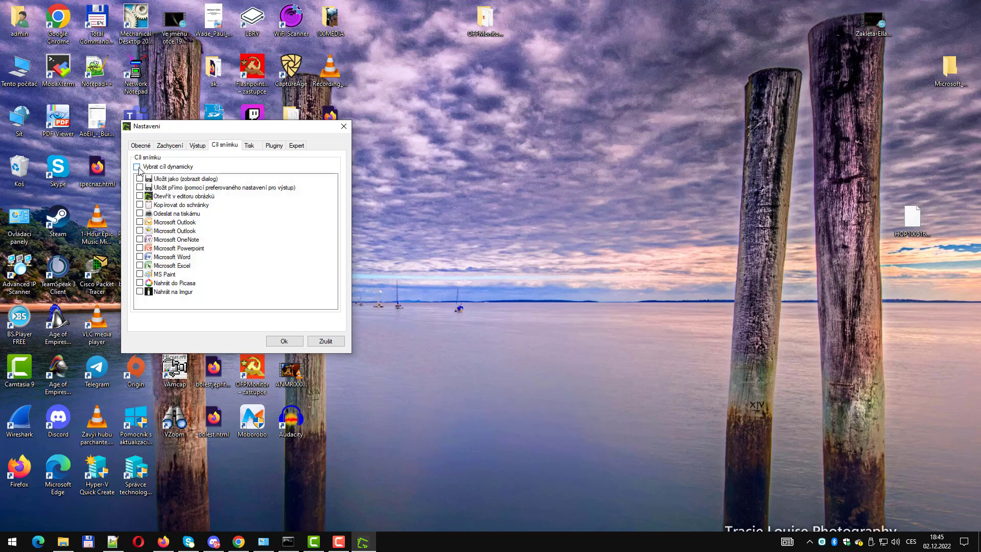
left_click(140, 179)
left_click(140, 187)
left_click(285, 342)
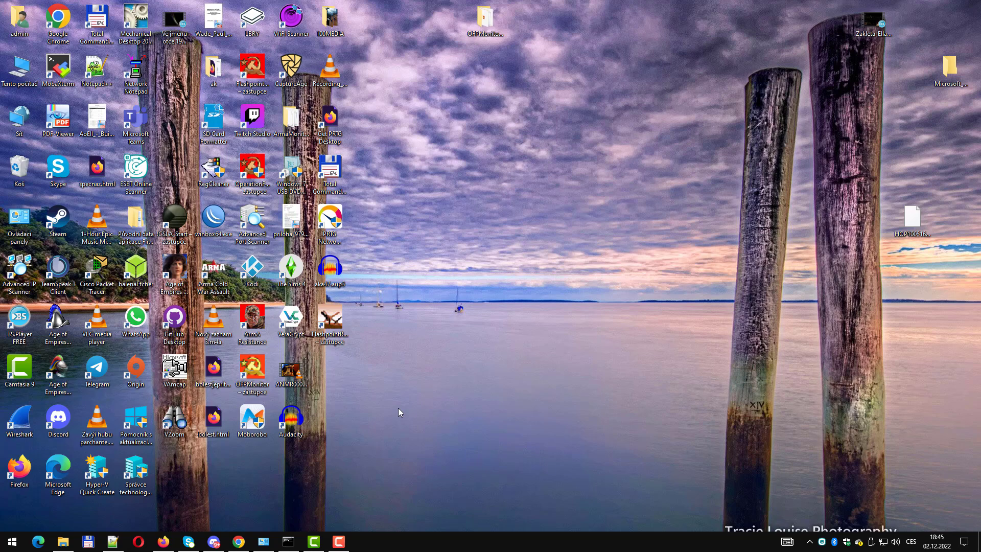
Capture the whole screen, and capture a desktop region of about 1357 x 646 pixels including most of the icons.
key("Print")
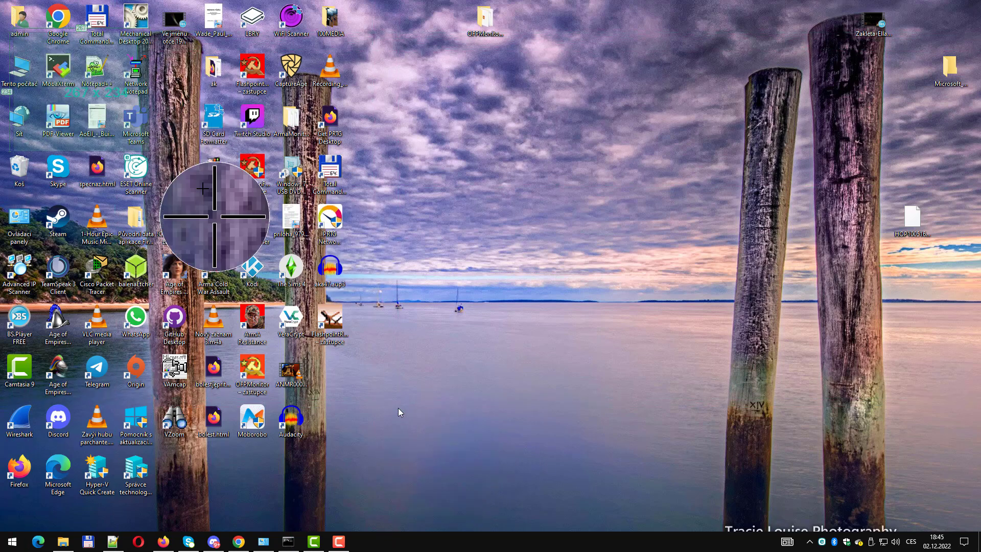
left_click_drag(153, 142, 611, 345)
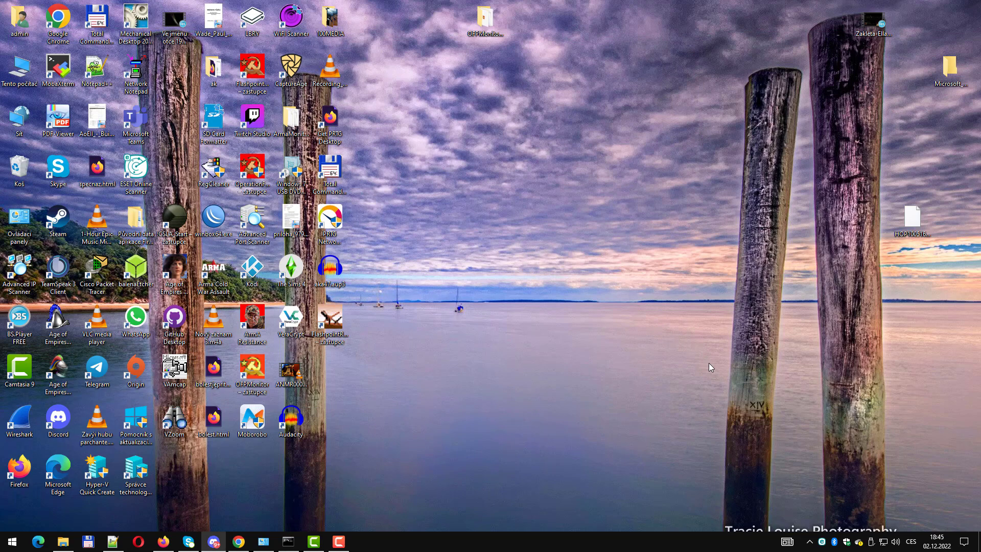
Switch to the screenshoot folder in File Explorer and preview the three saved PNG captures.
left_click(63, 542)
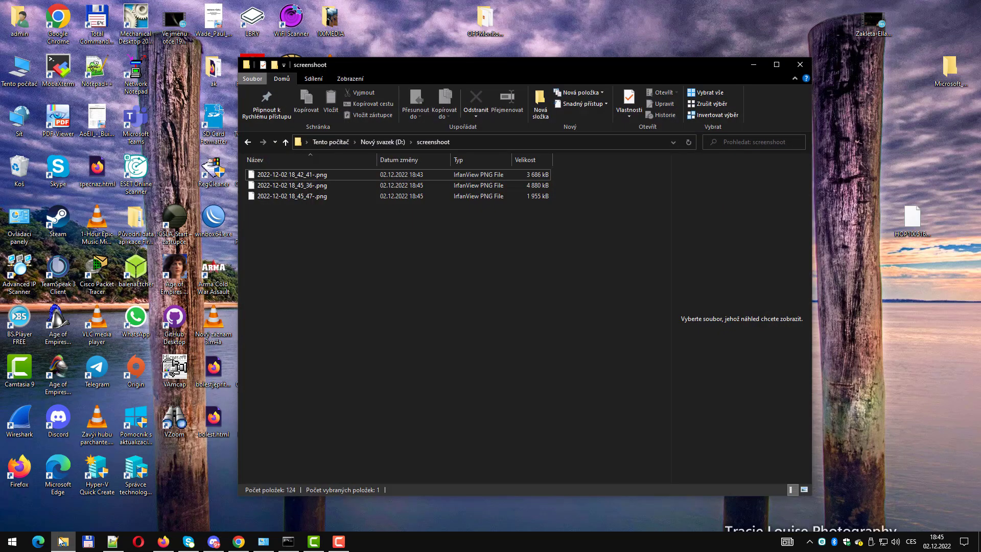
left_click(317, 174)
left_click(317, 186)
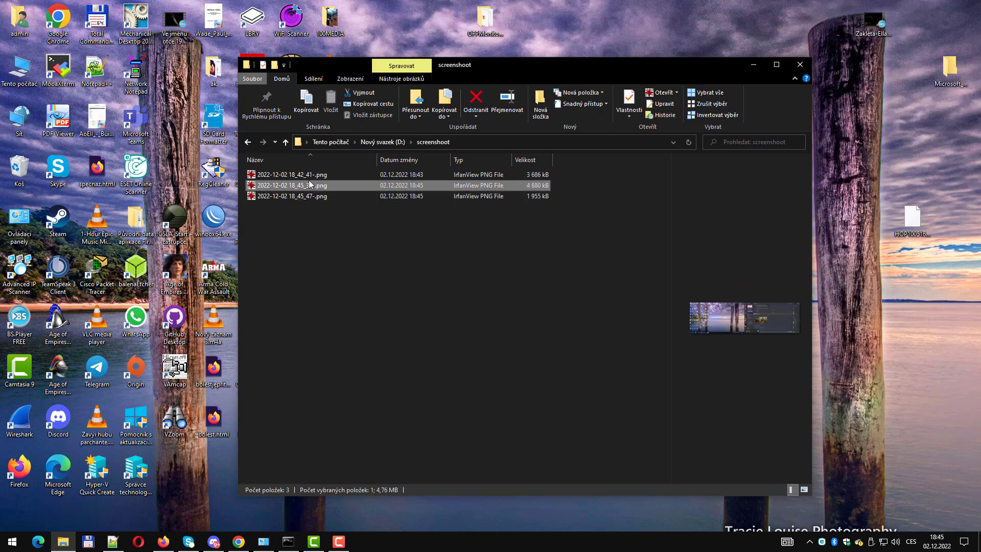
left_click(304, 176)
left_click(314, 196)
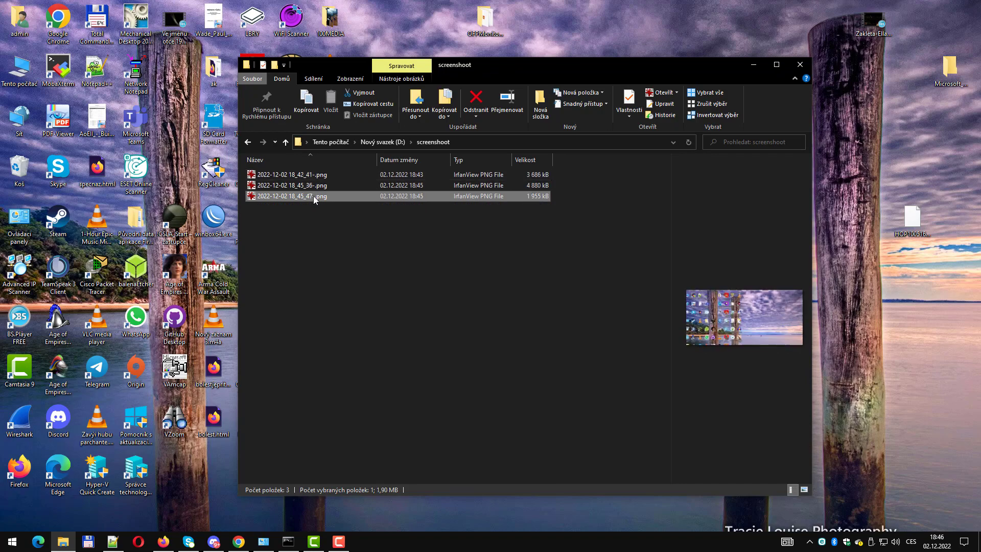
double_click(313, 196)
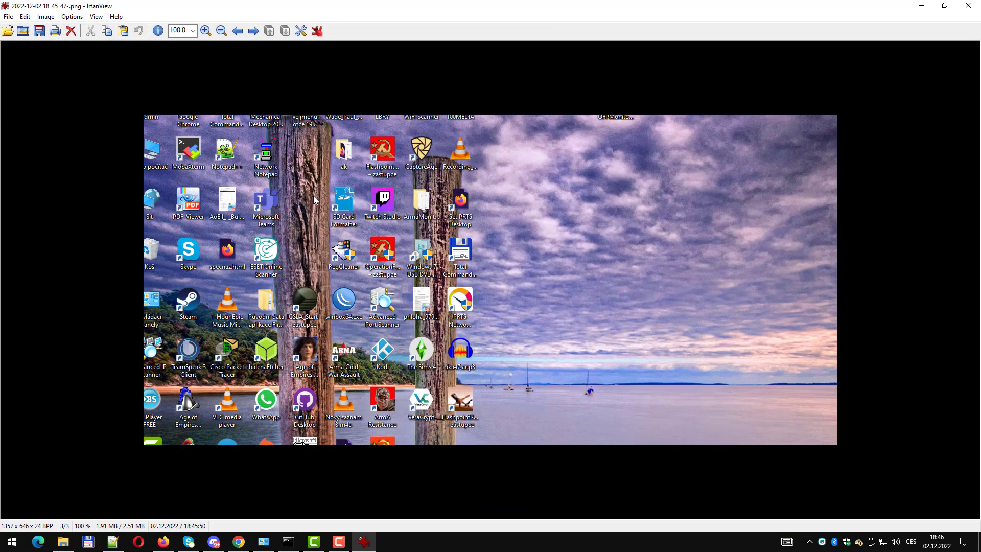
left_click(966, 7)
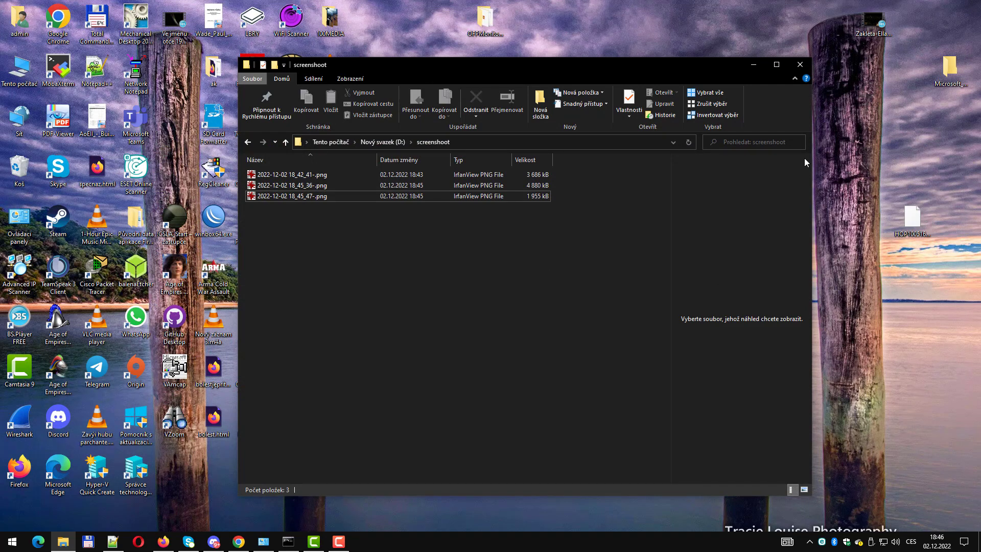
left_click(795, 69)
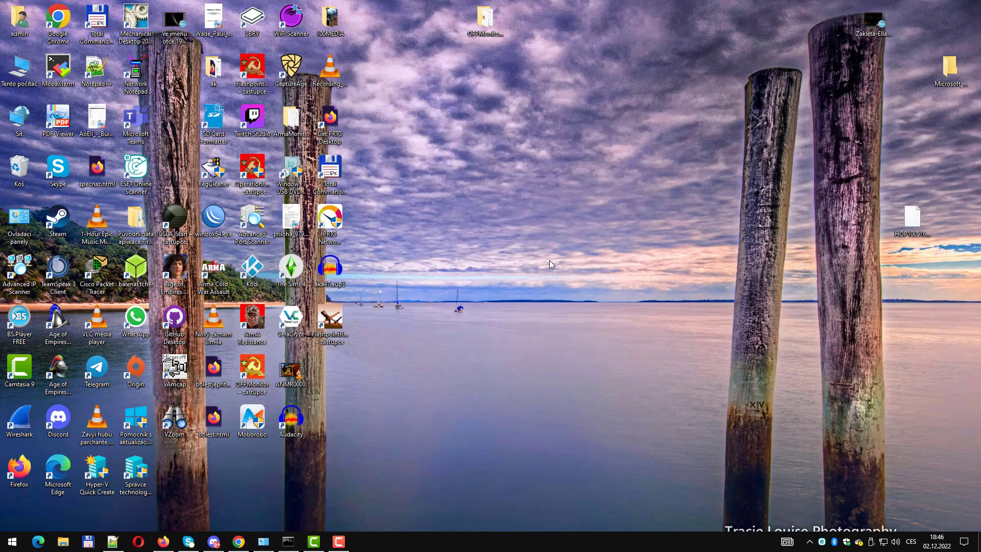